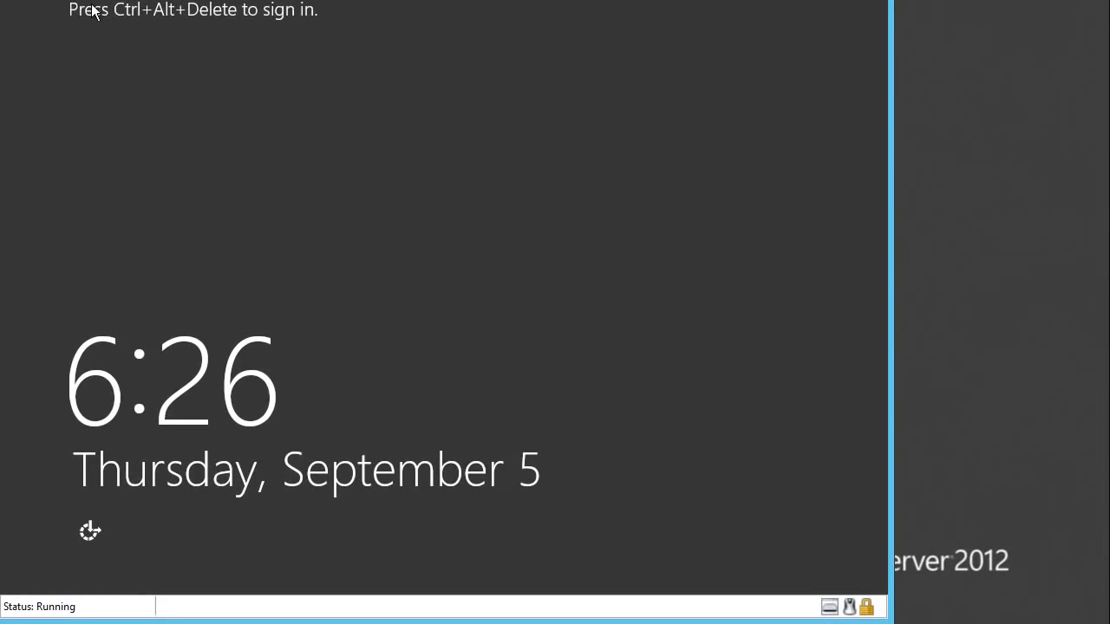
- Sign in as the domain Administrator with the account password, signing in again after the lock screen returns
{"action": "key", "text": "ctrl+alt+End"}
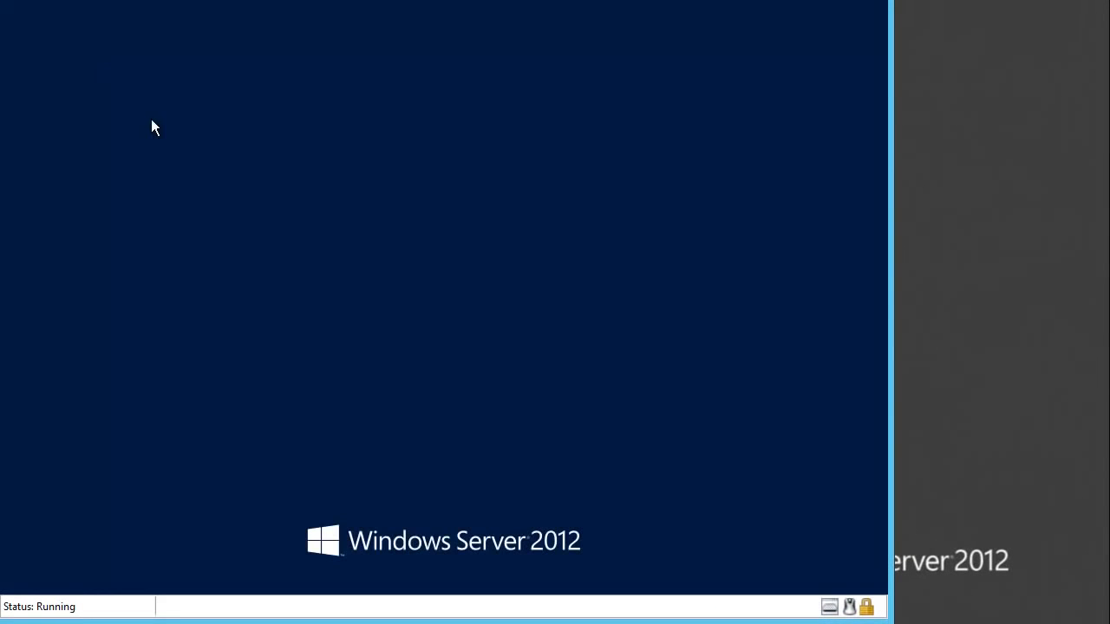
{"action": "type", "text": "Pa$$w0rd"}
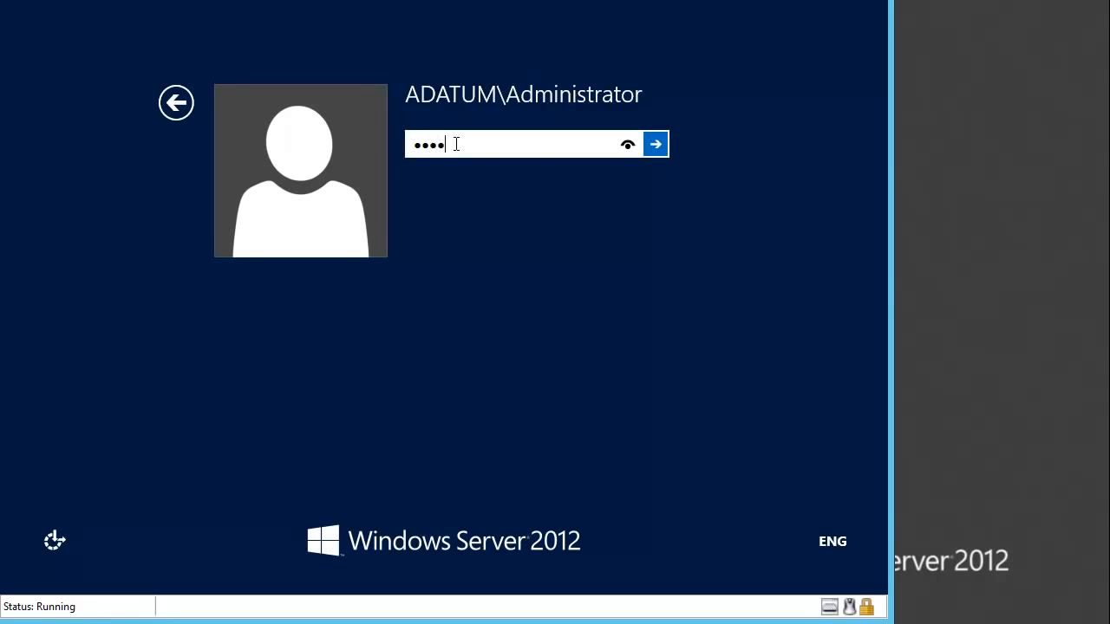
{"action": "key", "text": "Return"}
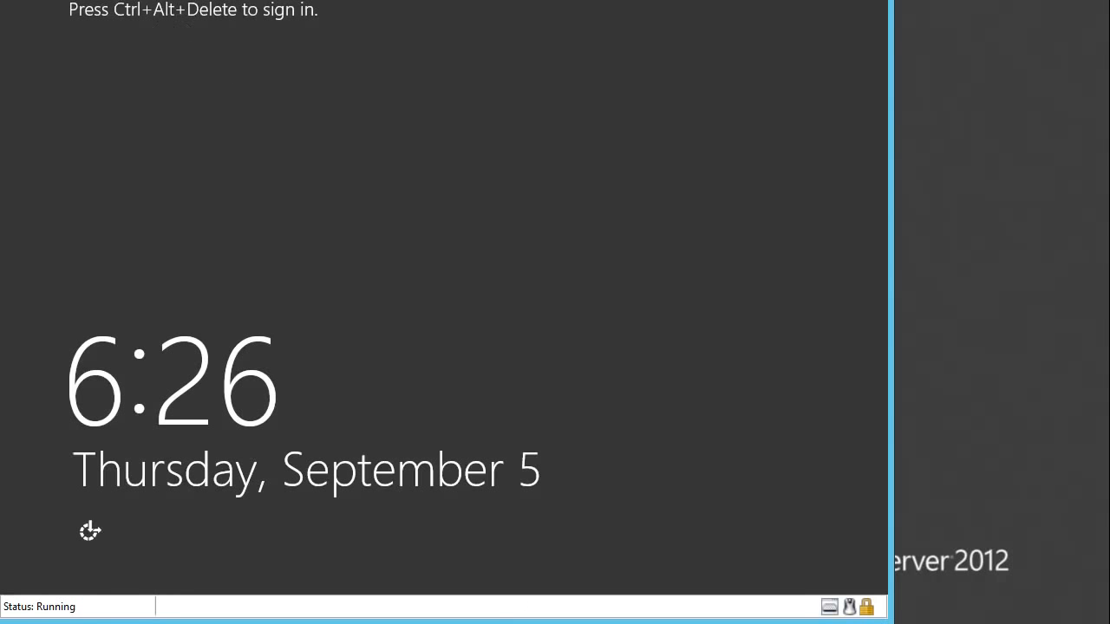
{"action": "key", "text": "ctrl+alt+End"}
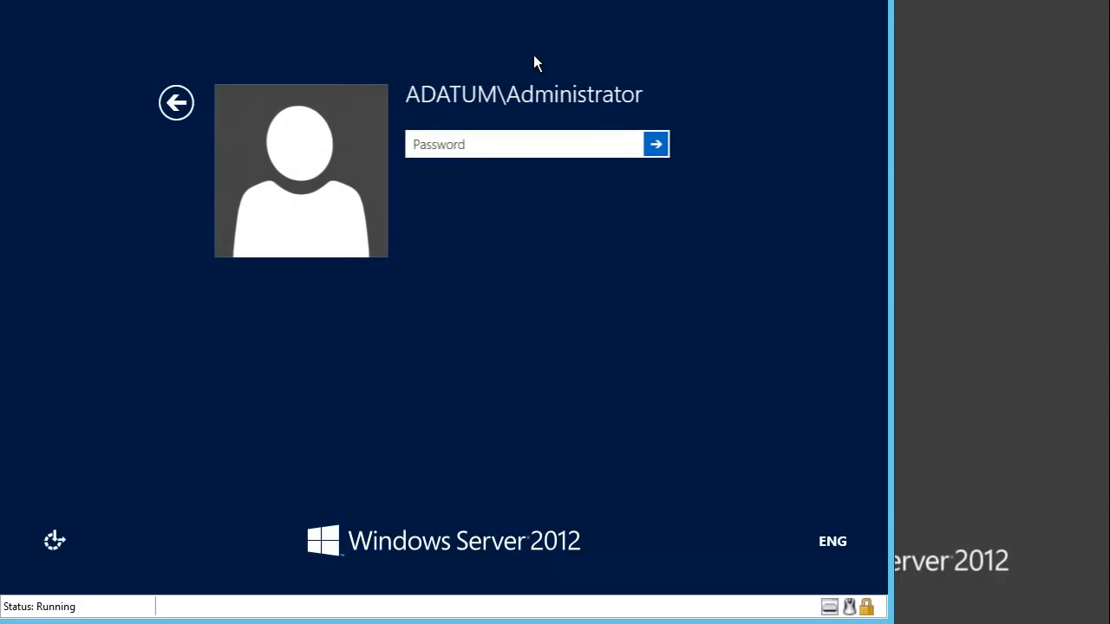
{"action": "type", "text": "Pa"}
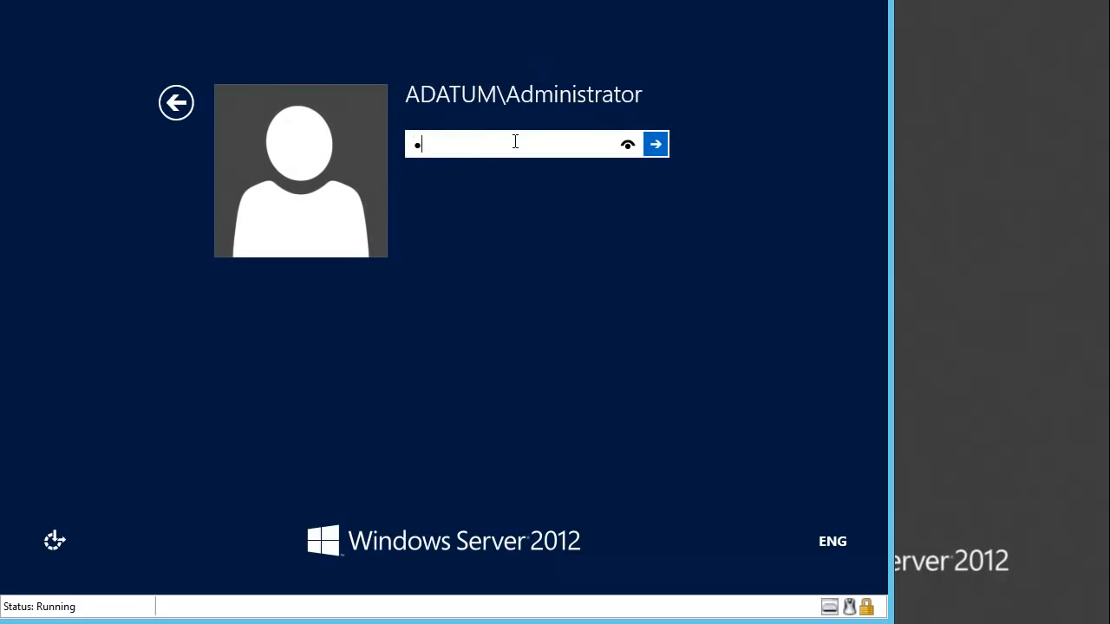
{"action": "type", "text": "$$w0rd"}
{"action": "key", "text": "Return"}
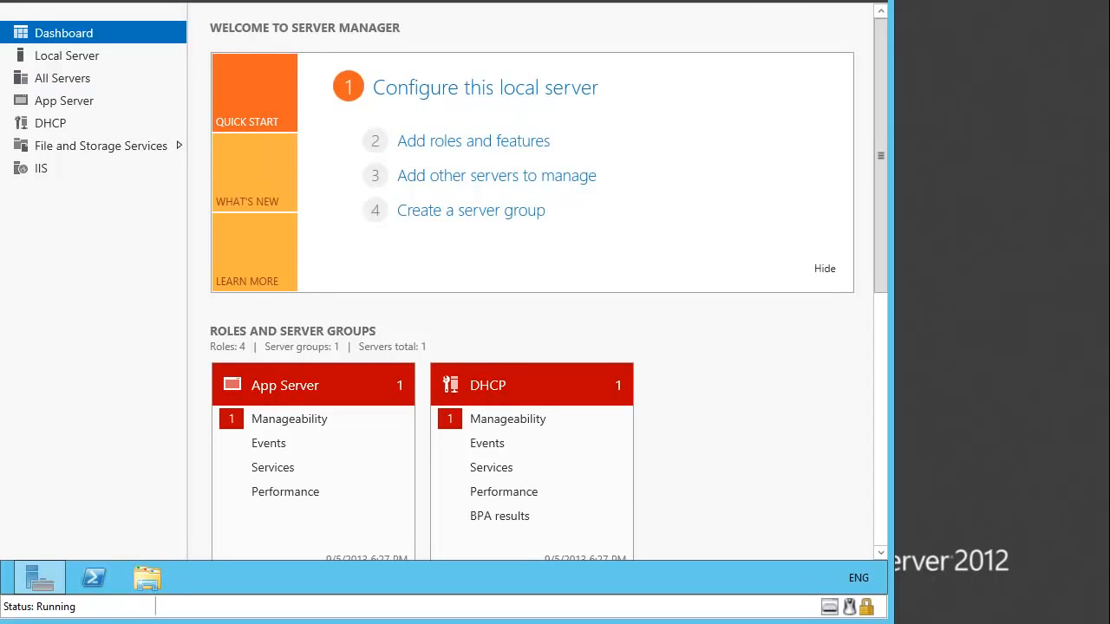
- Open Windows Server Backup, see on Local Backup that the feature isn't installed, and close it
{"action": "left_click", "coordinate": [753, 1]}
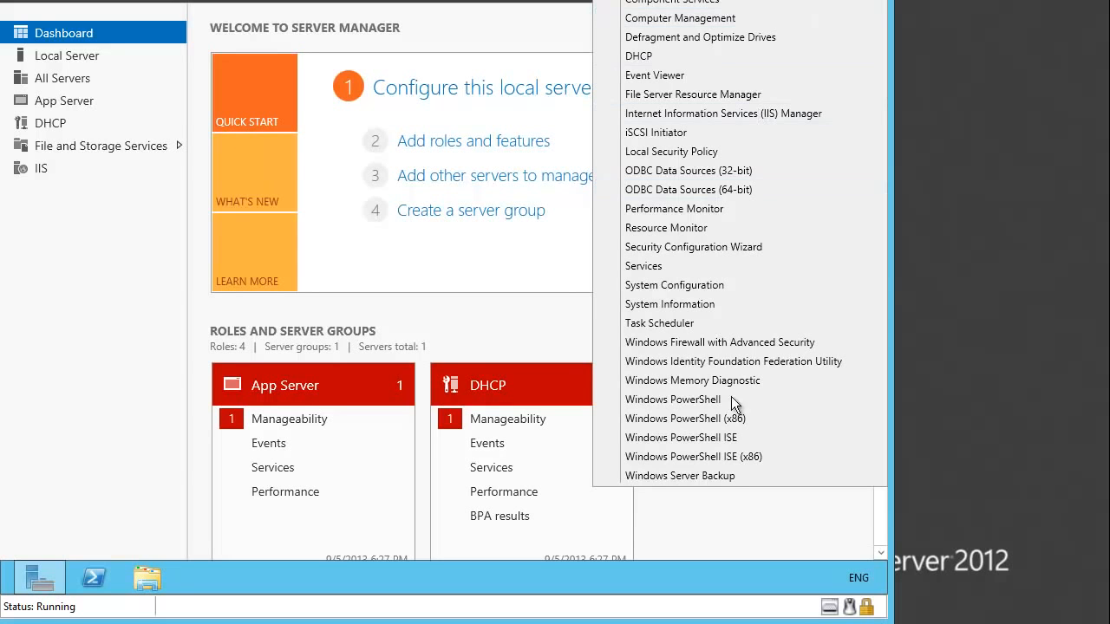
{"action": "left_click", "coordinate": [694, 476]}
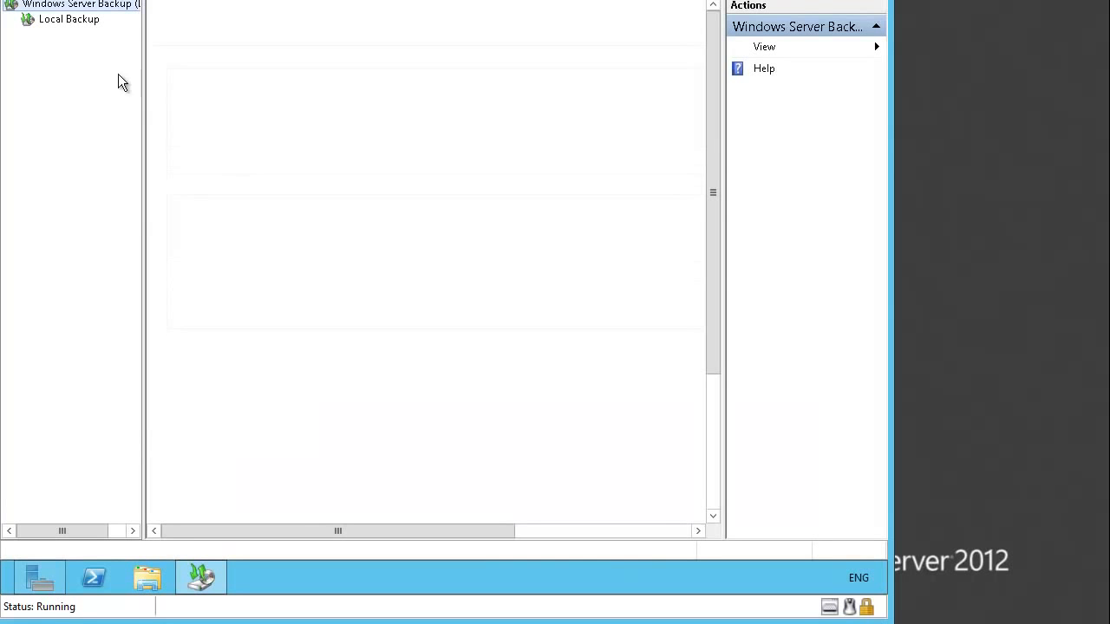
{"action": "left_click", "coordinate": [87, 23]}
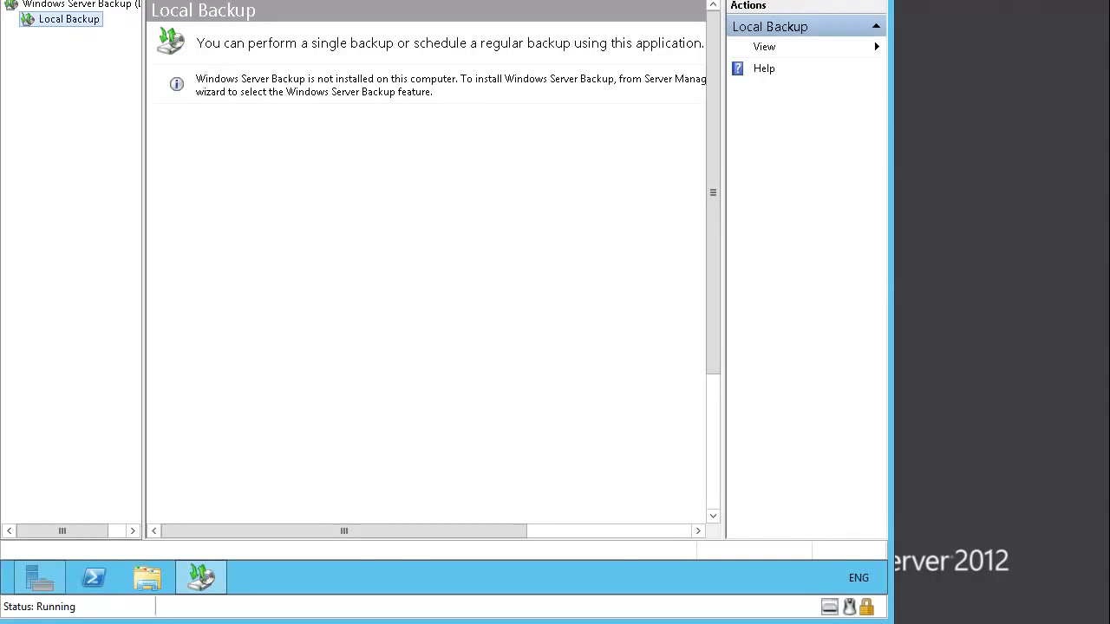
{"action": "key", "text": "alt+F4"}
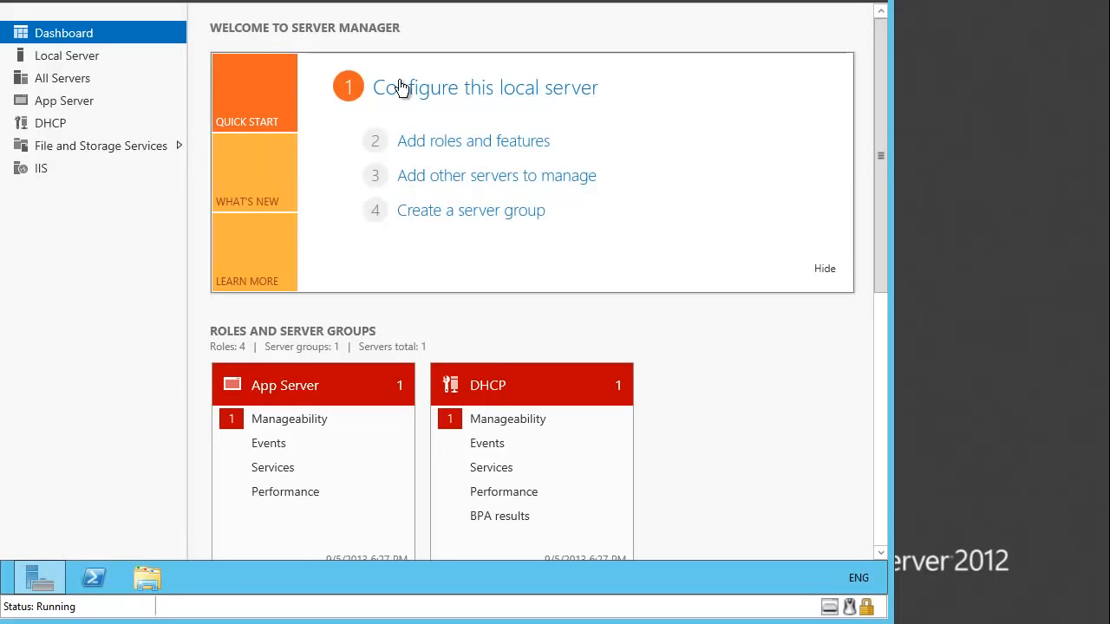
- Install the Windows Server Backup feature on the local server with the Add Roles and Features Wizard
{"action": "left_click", "coordinate": [462, 149]}
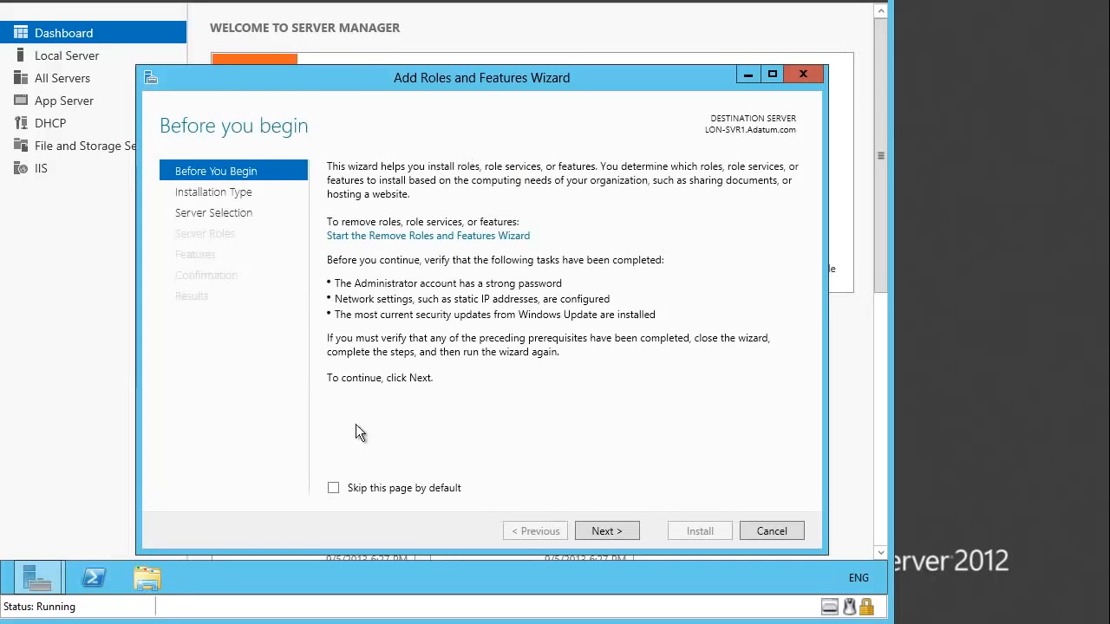
{"action": "left_click", "coordinate": [600, 534]}
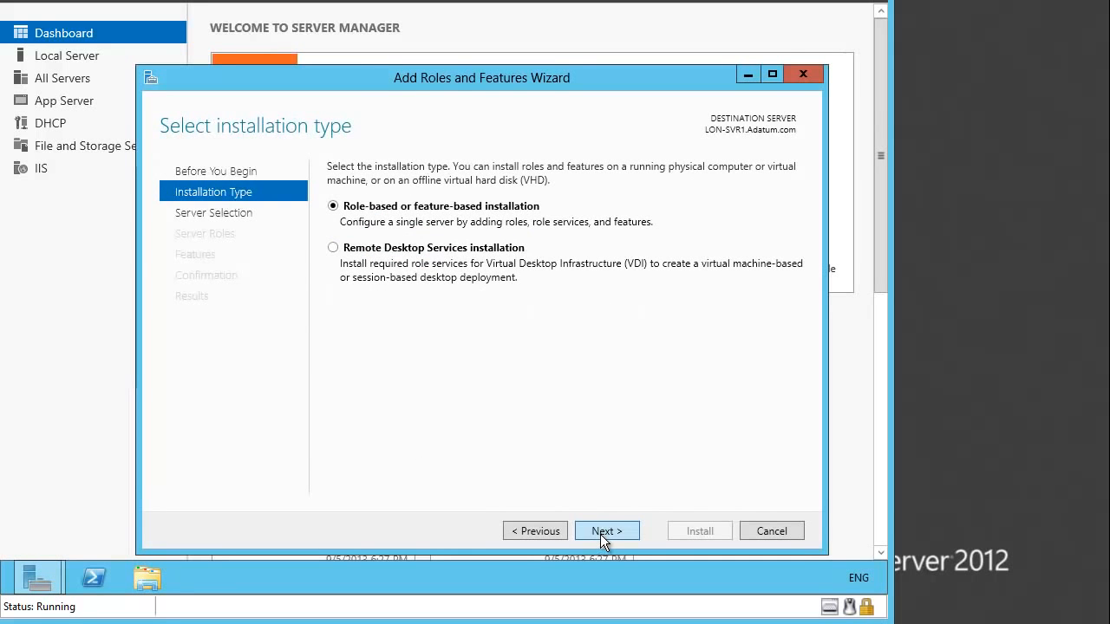
{"action": "left_click", "coordinate": [600, 532]}
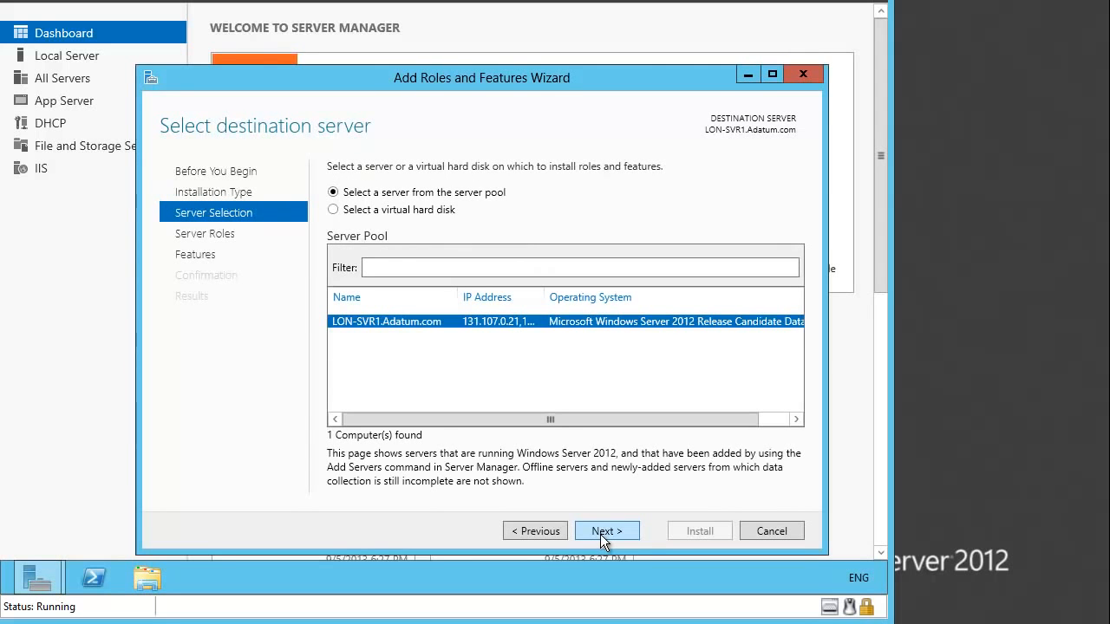
{"action": "left_click", "coordinate": [600, 534]}
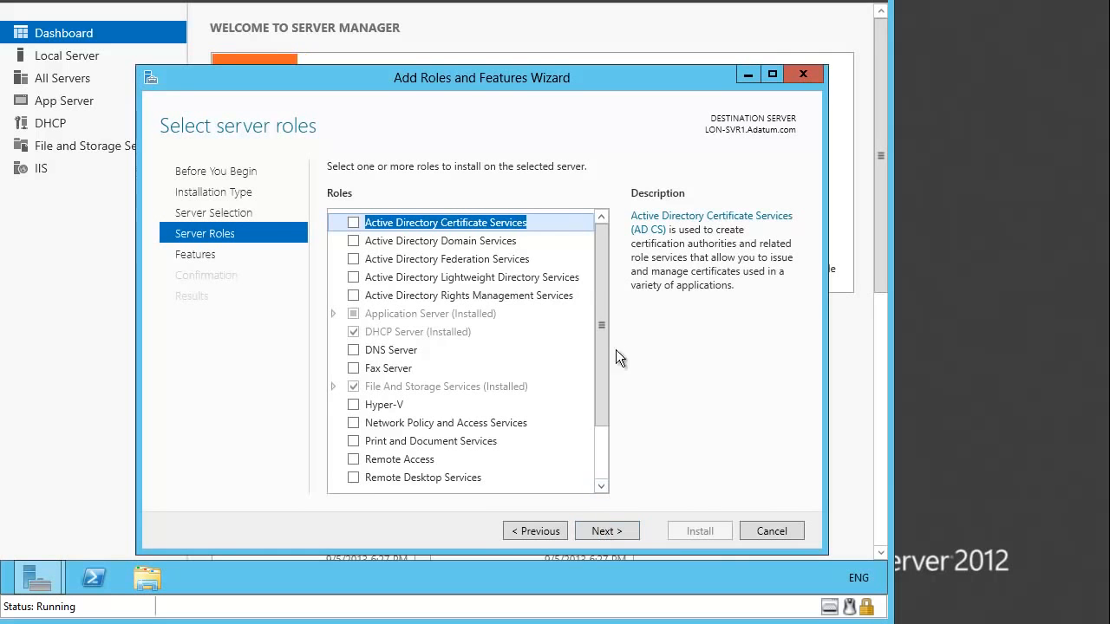
{"action": "left_click", "coordinate": [600, 530]}
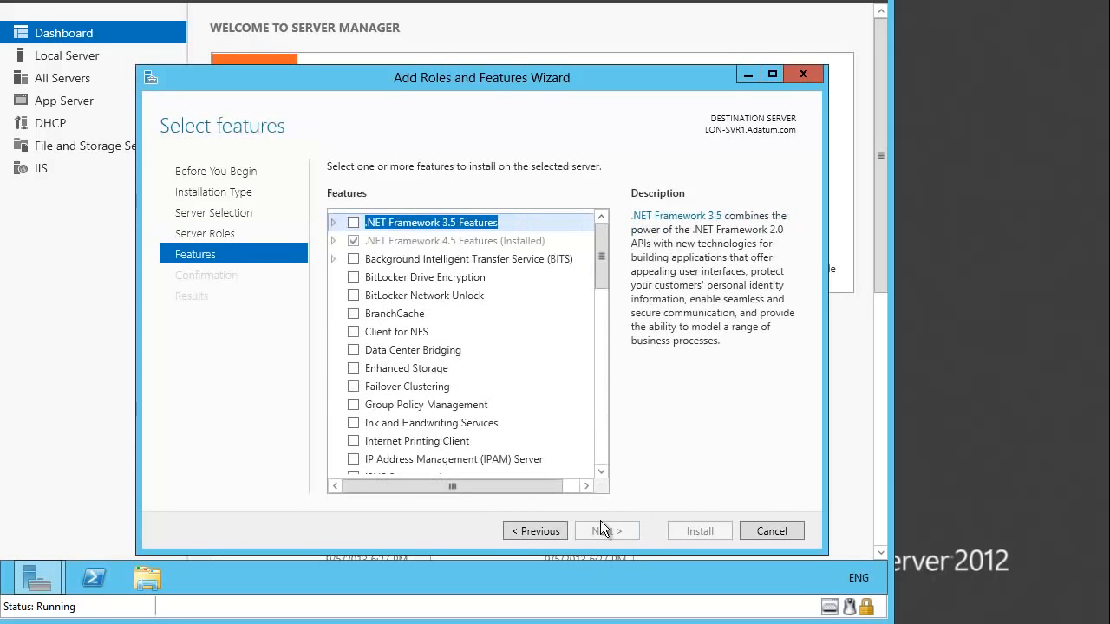
{"action": "scroll", "coordinate": [599, 451], "scroll_direction": "down", "scroll_amount": 10}
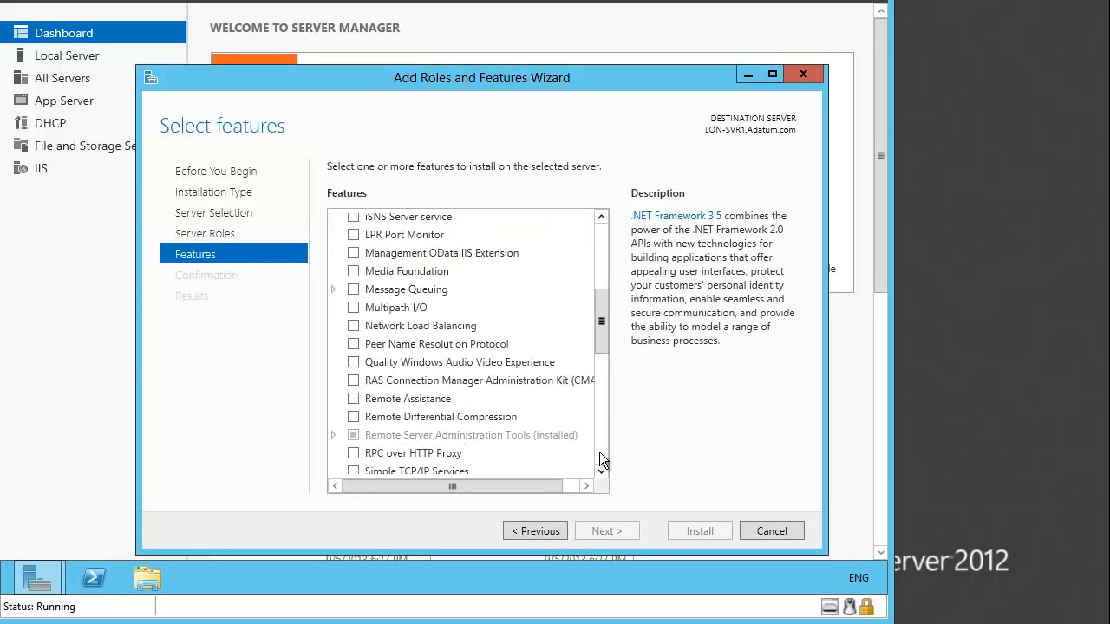
{"action": "left_click_drag", "start_coordinate": [604, 408], "coordinate": [605, 433]}
{"action": "left_click", "coordinate": [352, 341]}
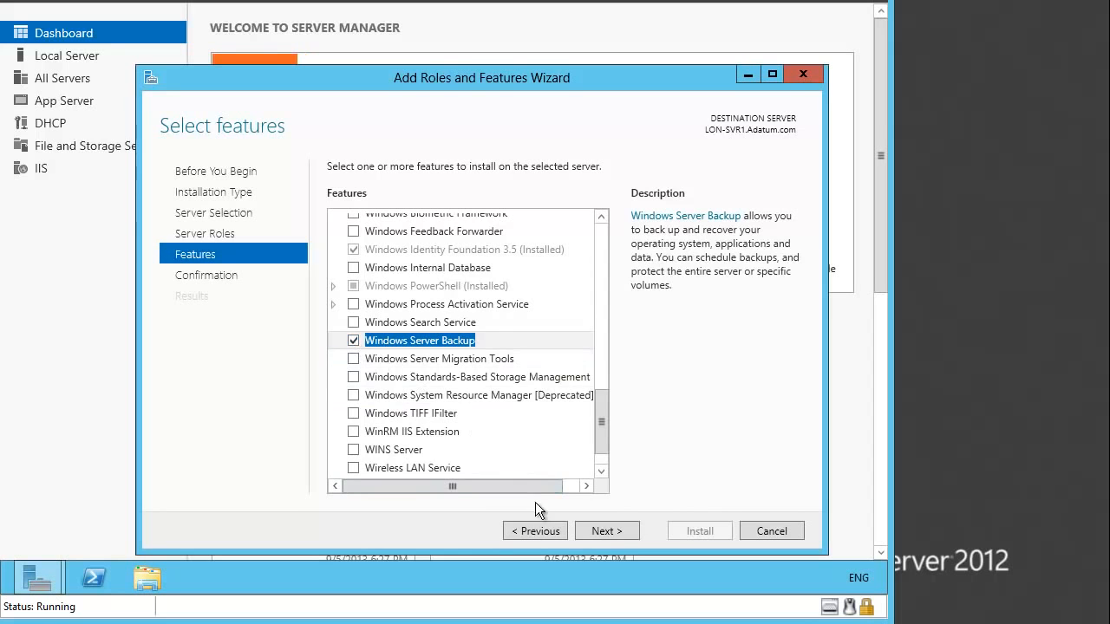
{"action": "left_click", "coordinate": [604, 532]}
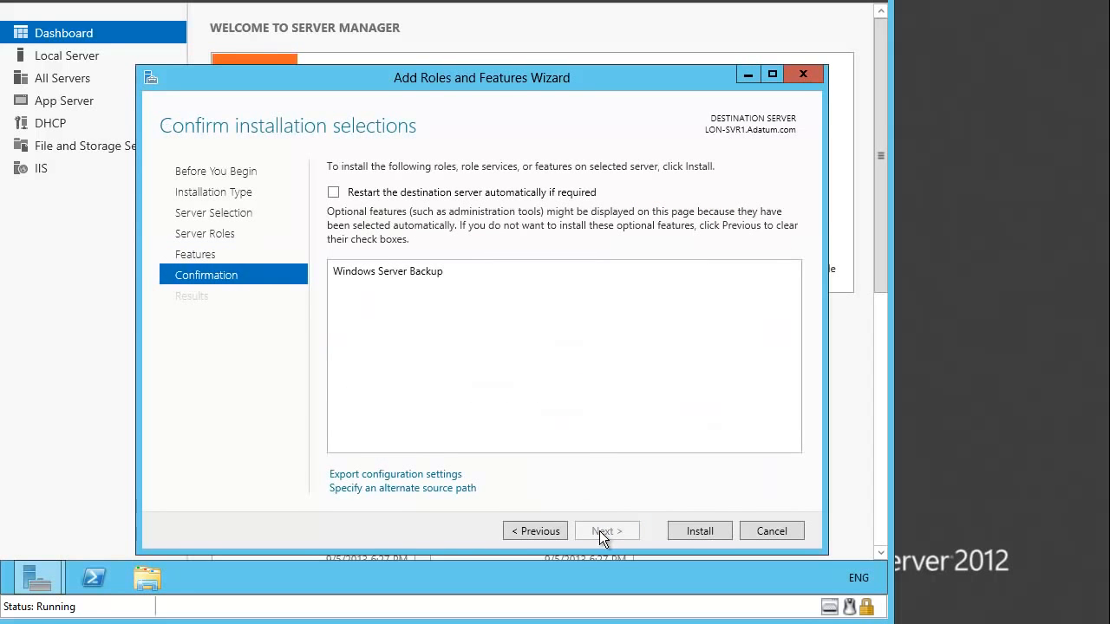
{"action": "left_click", "coordinate": [693, 530]}
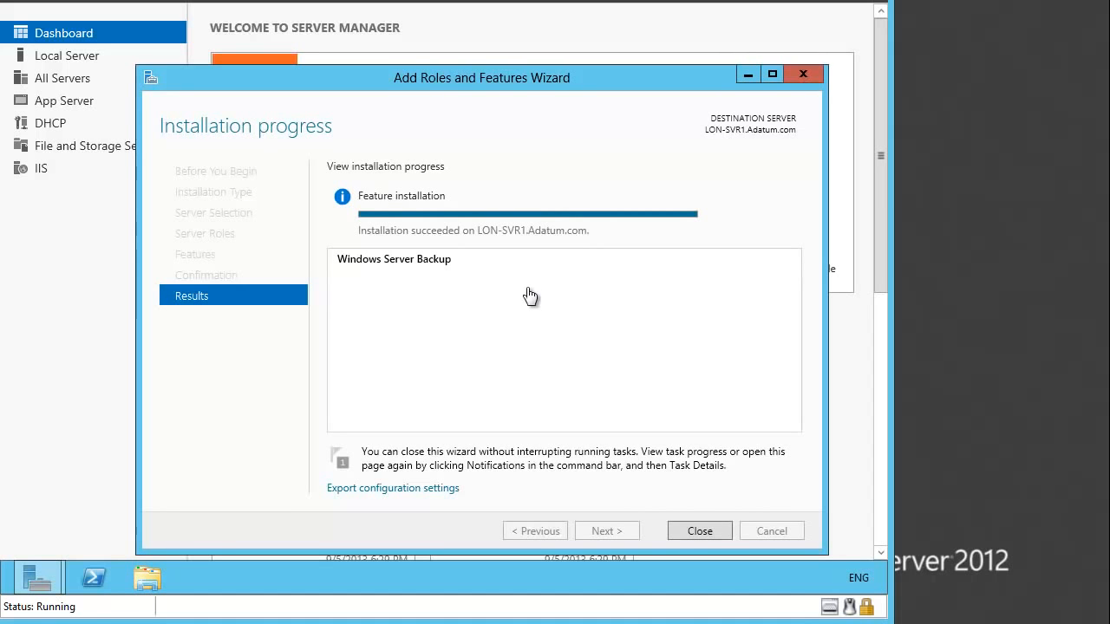
{"action": "left_click", "coordinate": [696, 530]}
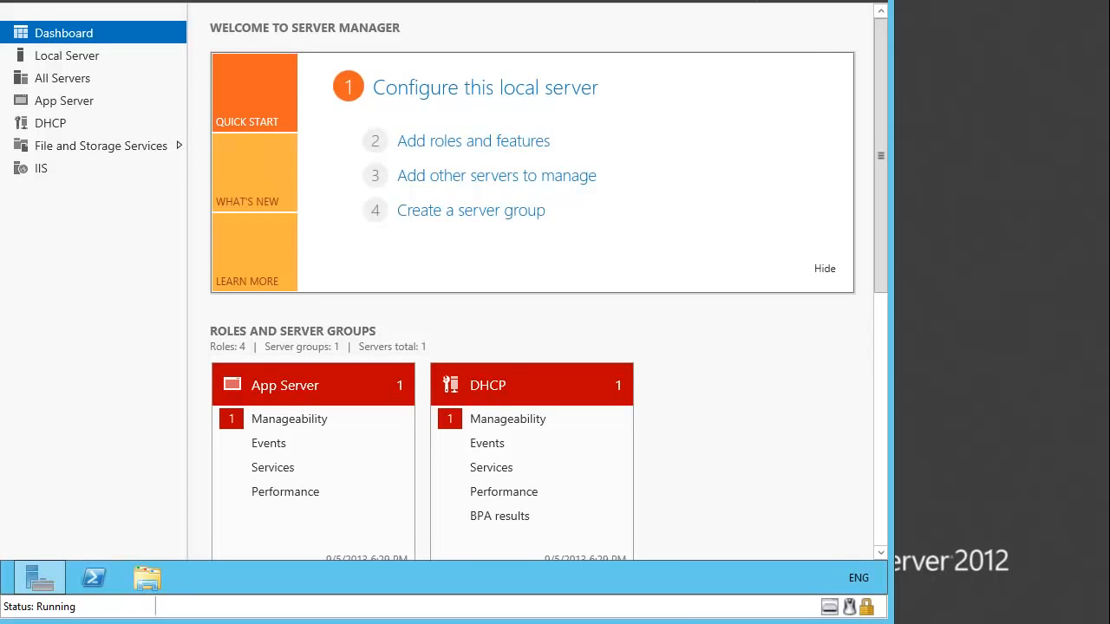
- Launch the Backup Schedule Wizard from Windows Server Backup's Local Backup console
{"action": "left_click", "coordinate": [758, 1]}
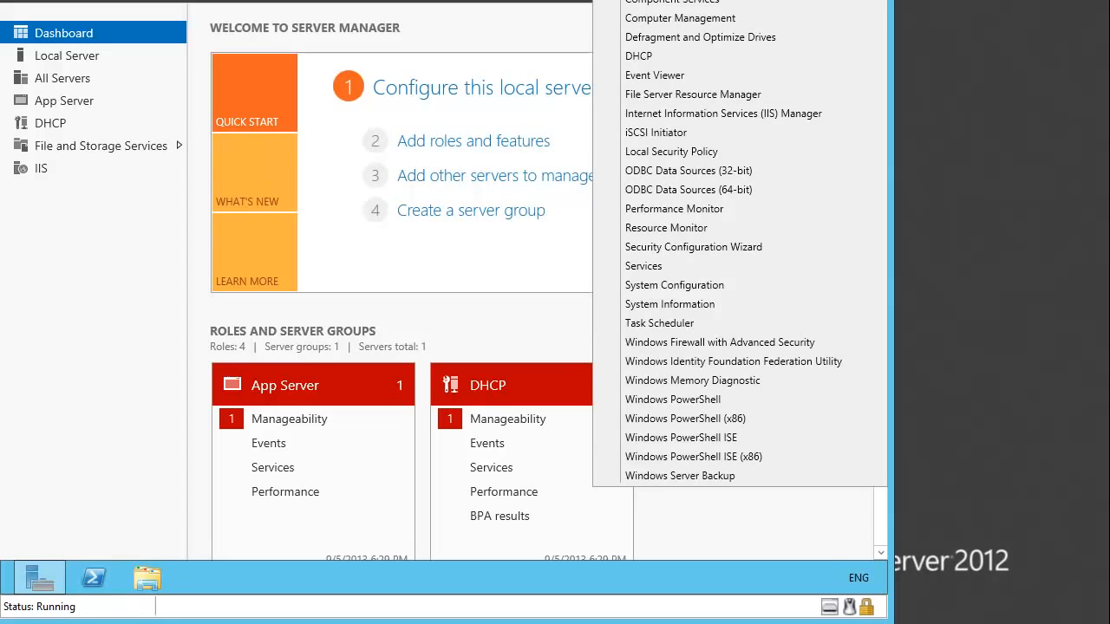
{"action": "left_click", "coordinate": [673, 475]}
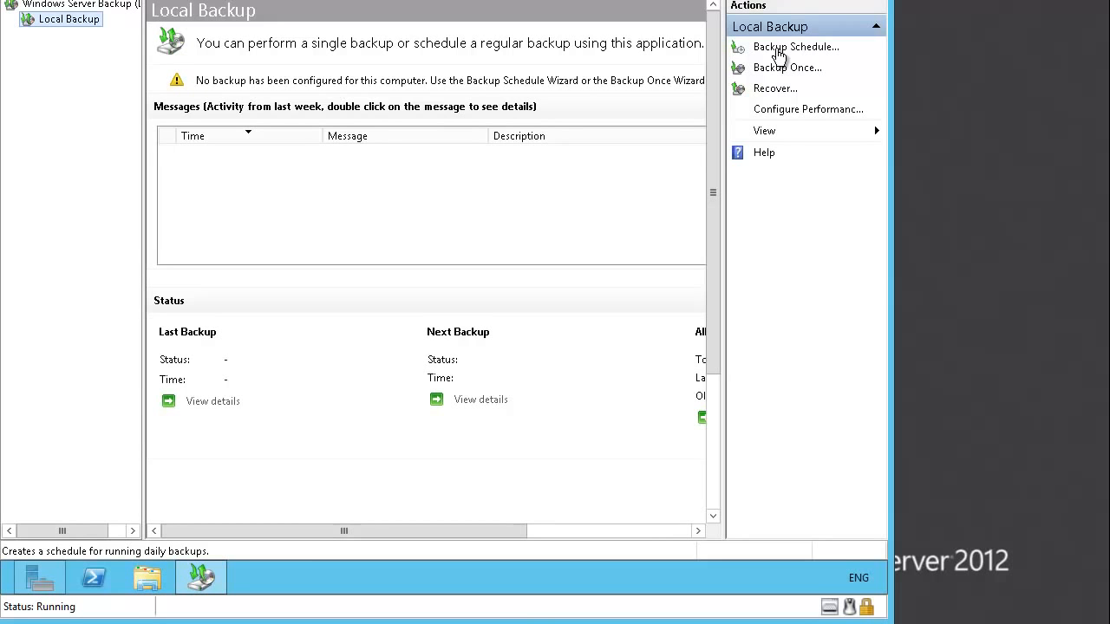
{"action": "left_click", "coordinate": [777, 50]}
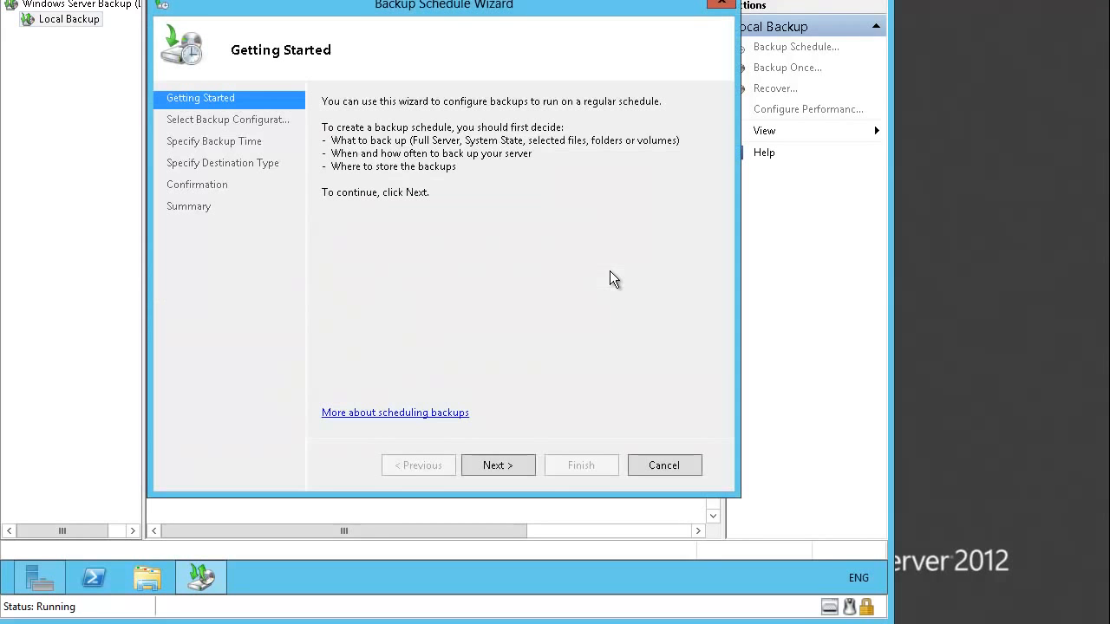
- Keep the full server configuration and schedule the daily backup for 1:00 AM
{"action": "left_click", "coordinate": [500, 467]}
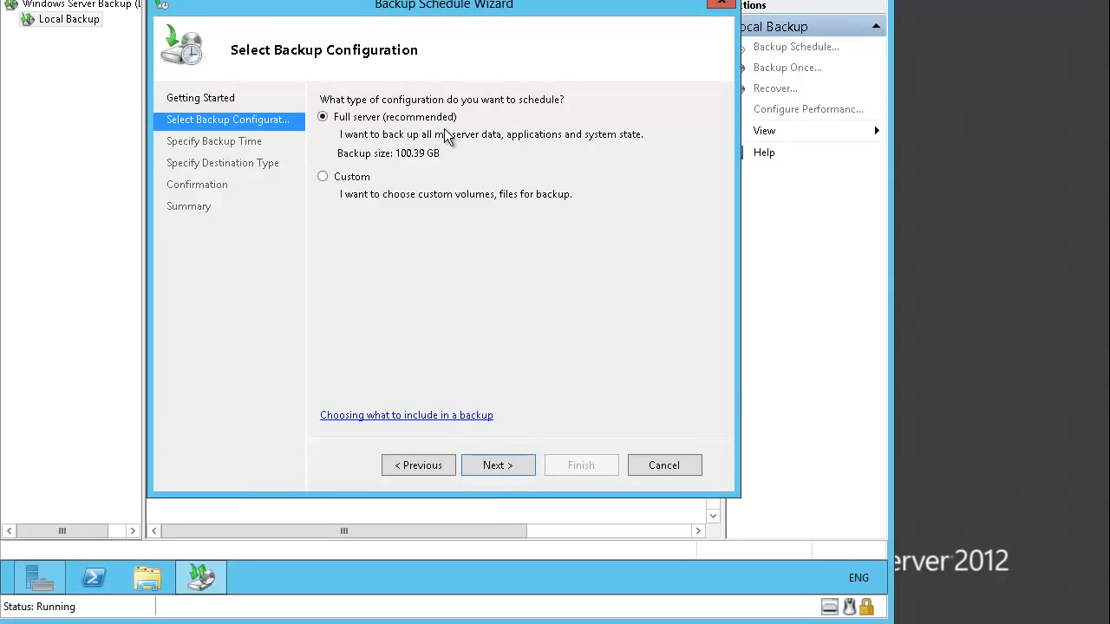
{"action": "left_click", "coordinate": [524, 467]}
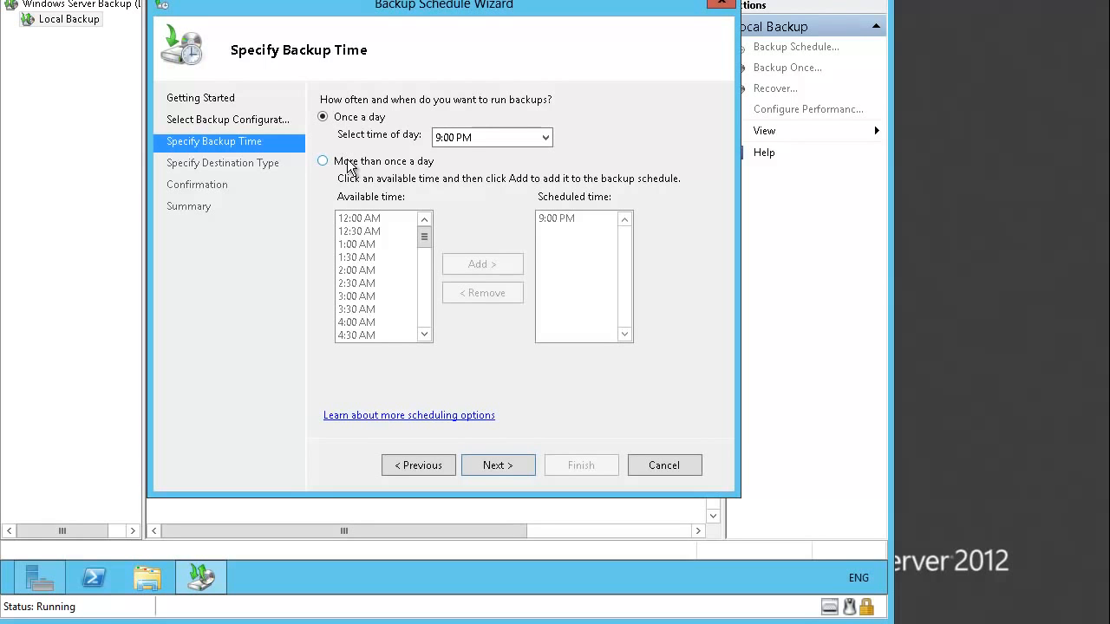
{"action": "left_click", "coordinate": [545, 139]}
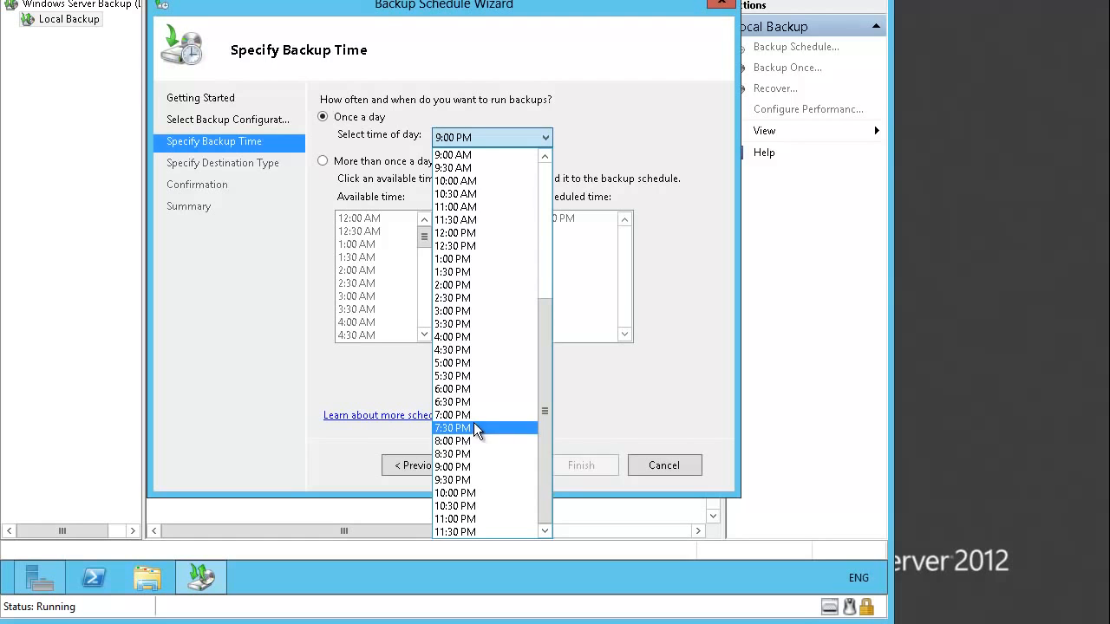
{"action": "scroll", "coordinate": [477, 420], "scroll_direction": "up", "scroll_amount": 6}
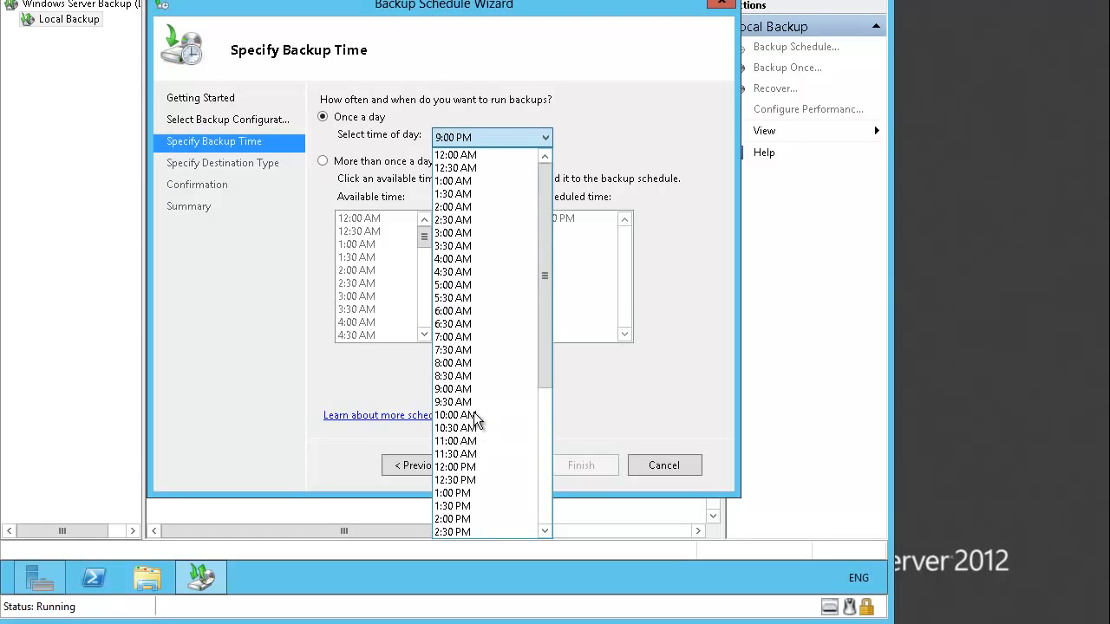
{"action": "left_click", "coordinate": [478, 180]}
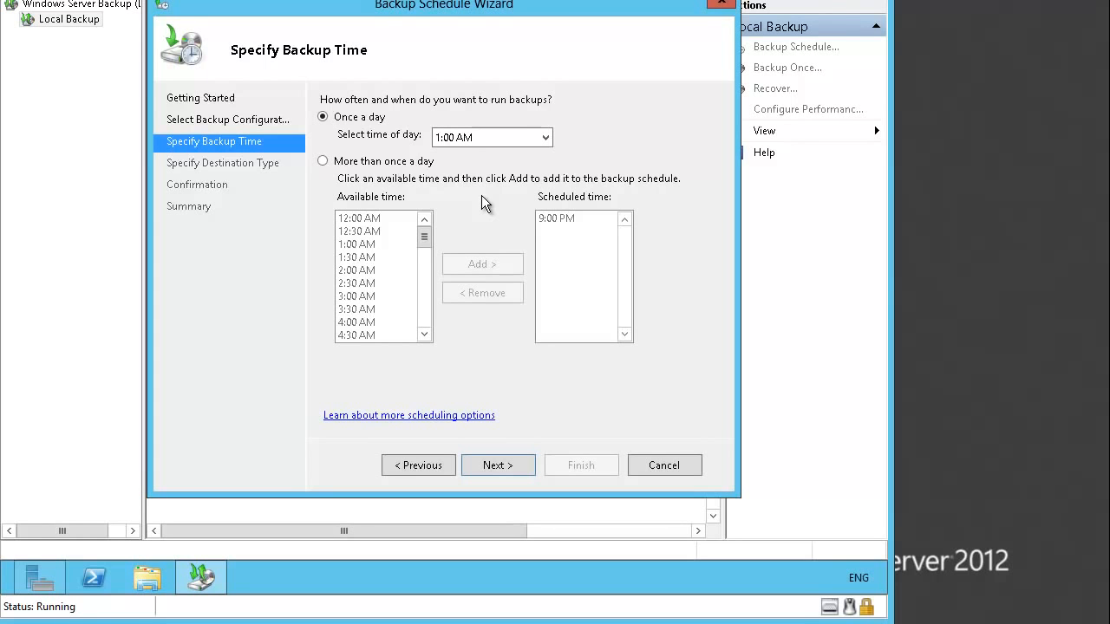
{"action": "left_click", "coordinate": [509, 462]}
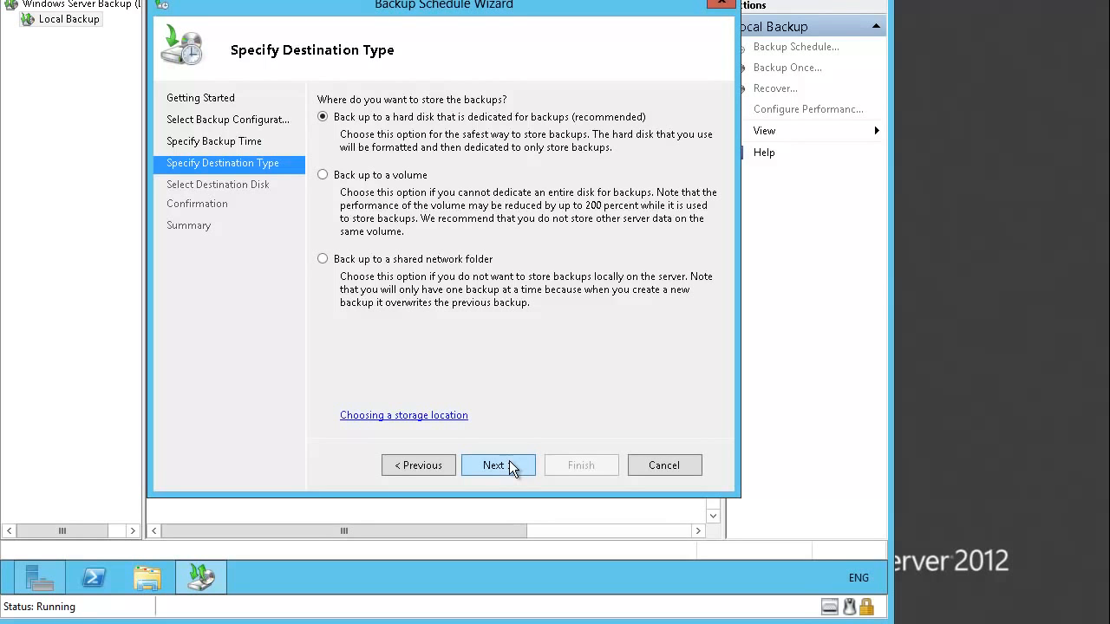
- Choose a shared network folder as destination, accept the warning, and enter \\LON-DC1\Backup
{"action": "left_click", "coordinate": [396, 262]}
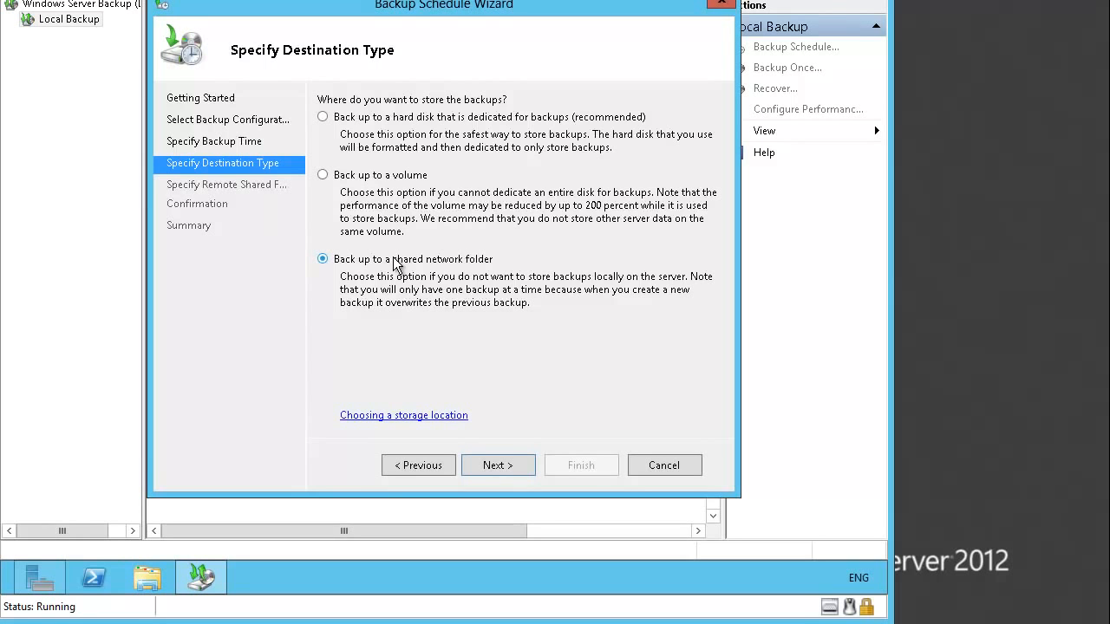
{"action": "left_click", "coordinate": [514, 465]}
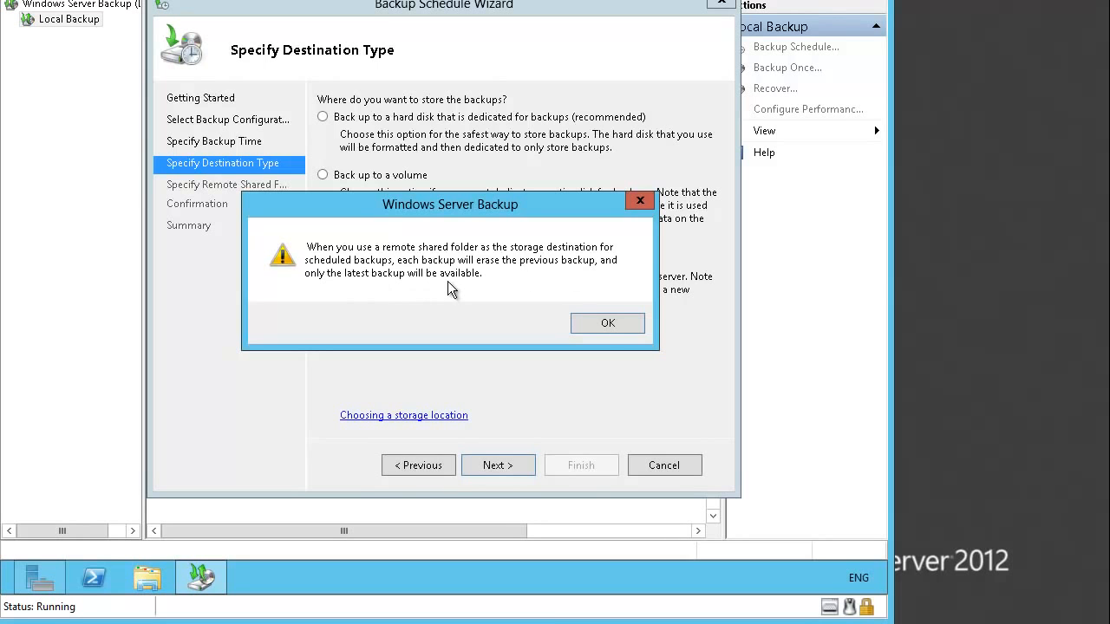
{"action": "left_click", "coordinate": [595, 322]}
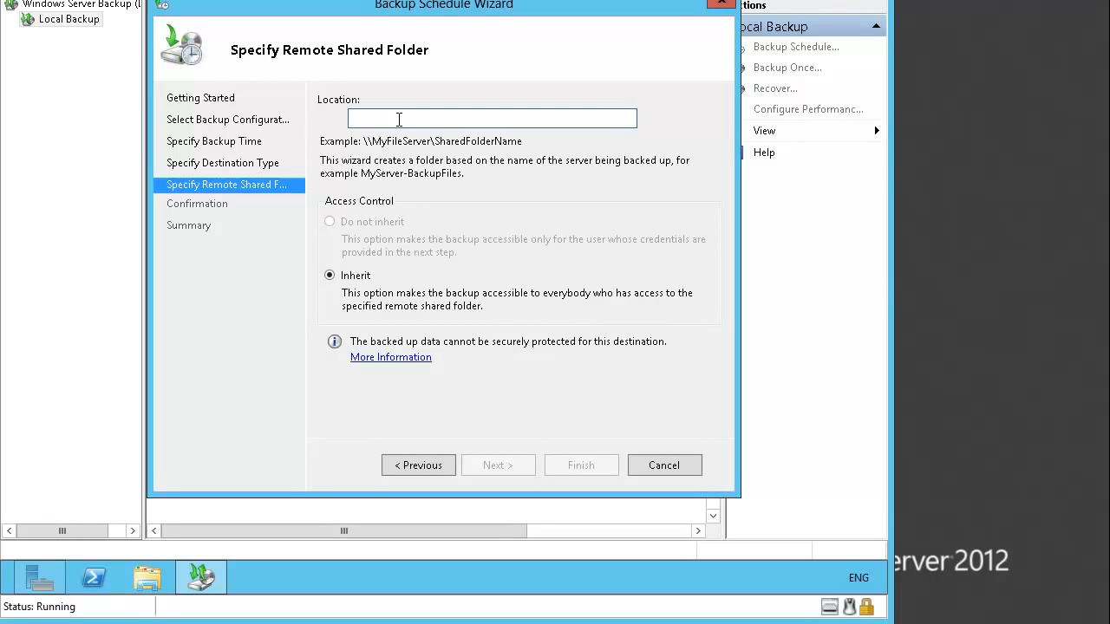
{"action": "type", "text": "\\\\"}
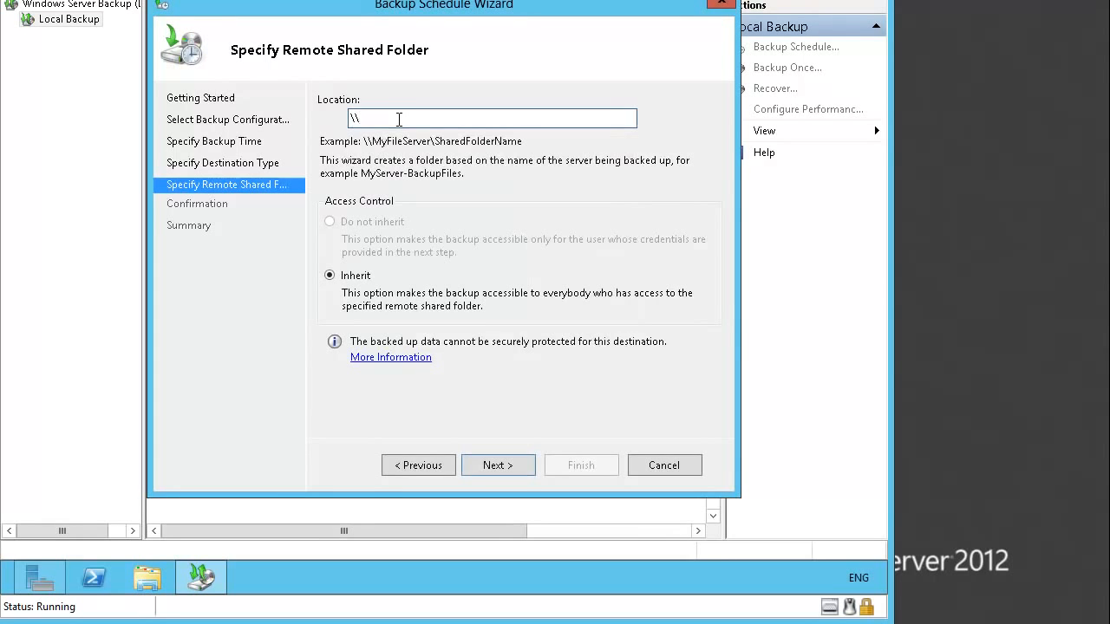
{"action": "type", "text": "LON-DC1\\Backu"}
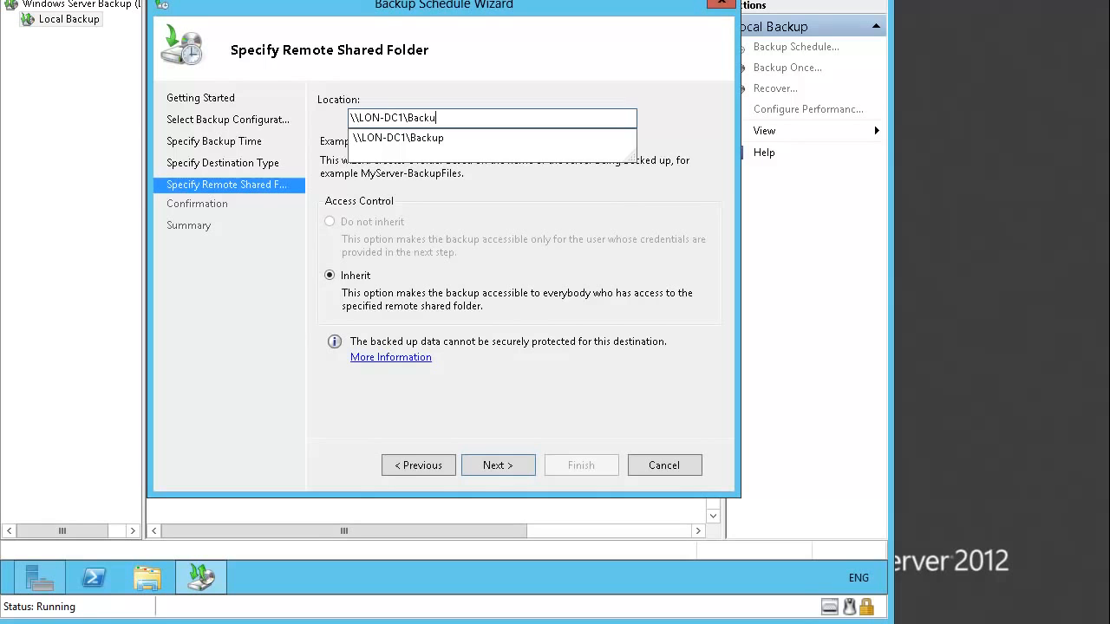
{"action": "type", "text": "p"}
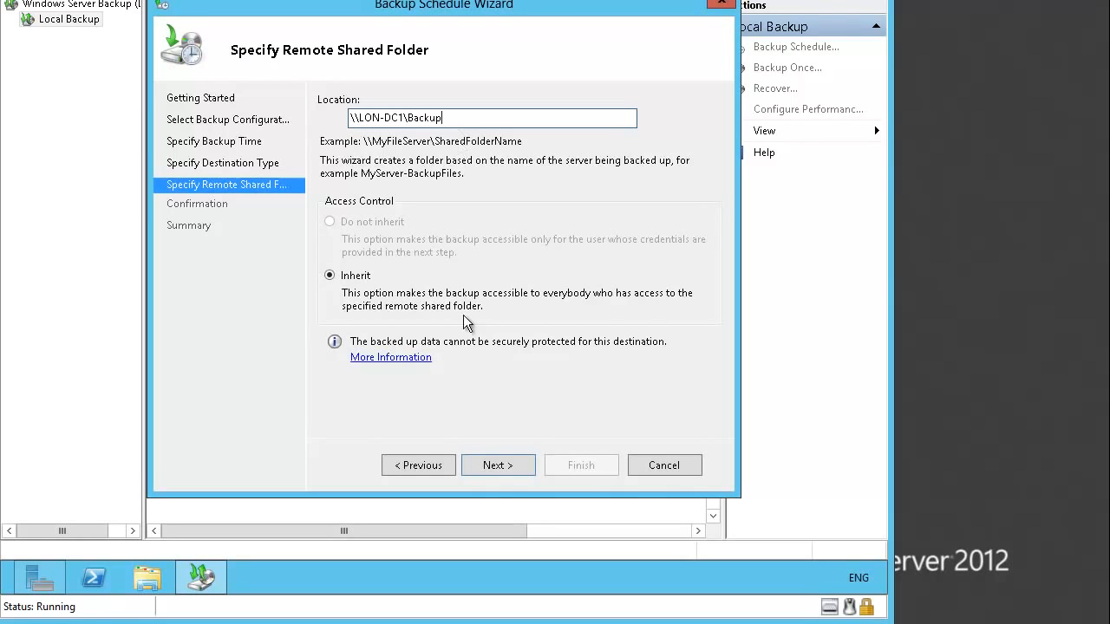
- Register the schedule with the Administrator user name and the account password
{"action": "left_click", "coordinate": [495, 463]}
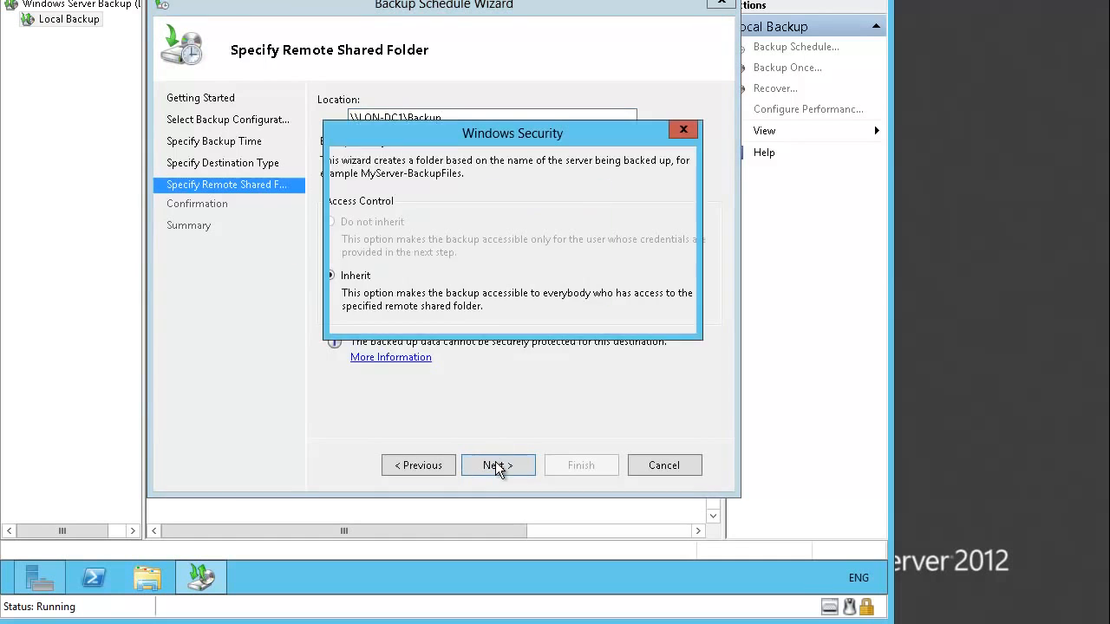
{"action": "left_click", "coordinate": [495, 257]}
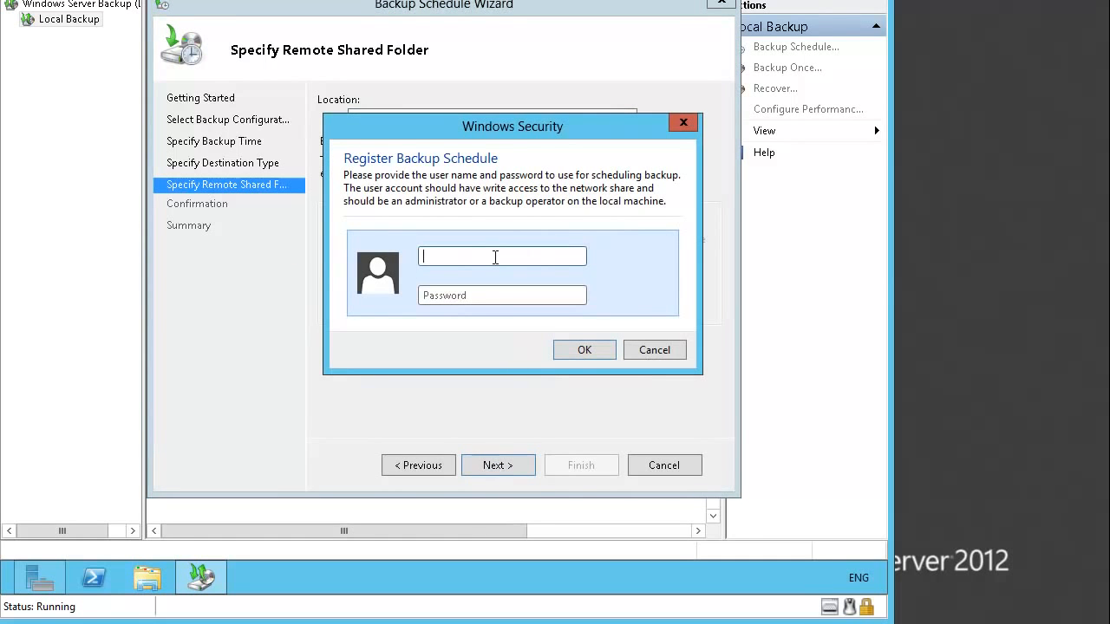
{"action": "type", "text": "Administrator"}
{"action": "key", "text": "Tab"}
{"action": "type", "text": "P"}
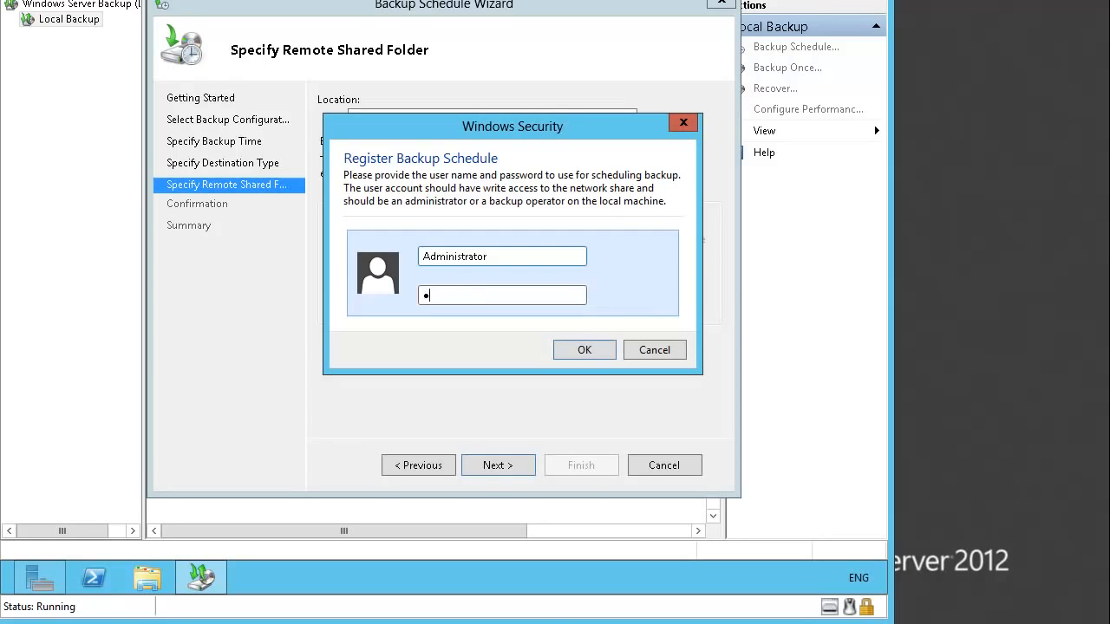
{"action": "type", "text": "a$$w0rd"}
{"action": "left_click", "coordinate": [583, 350]}
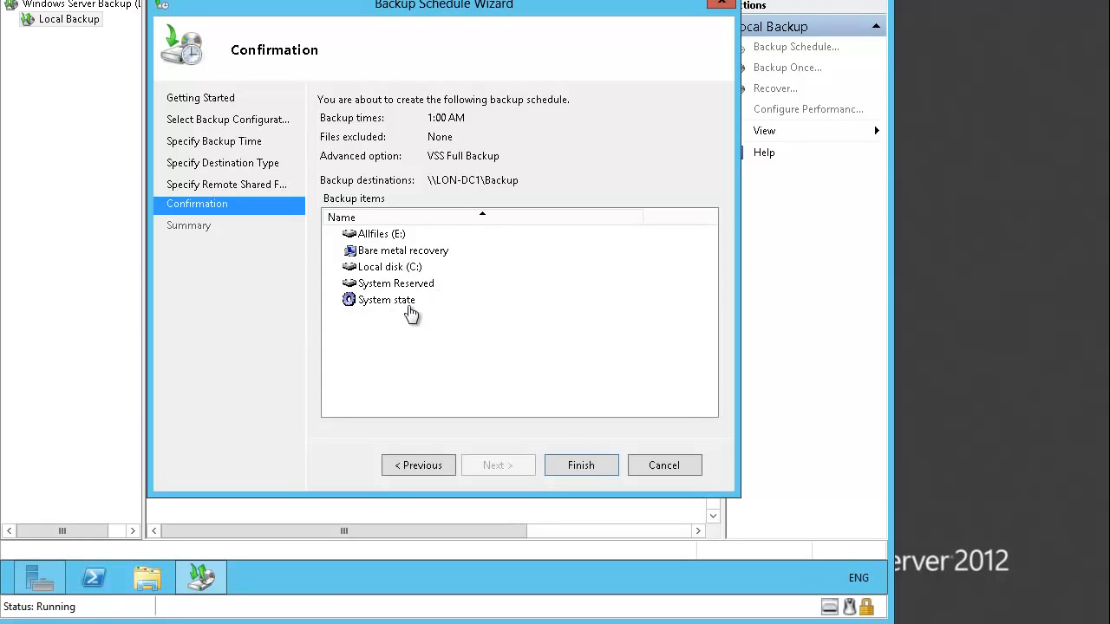
- Finish the wizard so the next backup is 9/6/2013 at 1:00 AM, then close it
{"action": "left_click", "coordinate": [600, 466]}
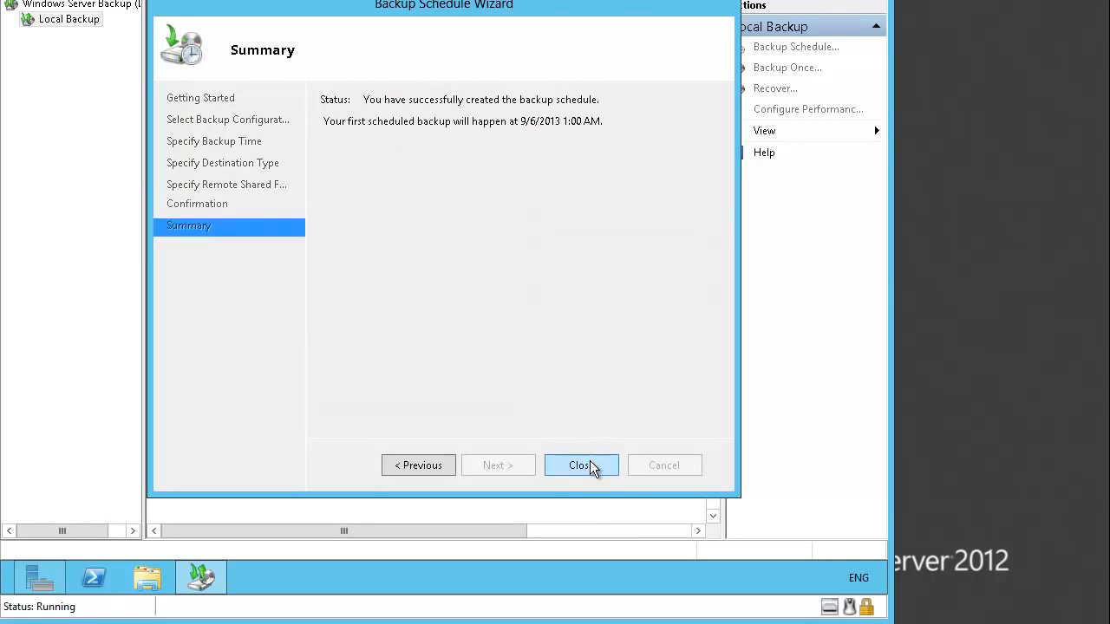
{"action": "left_click", "coordinate": [590, 462]}
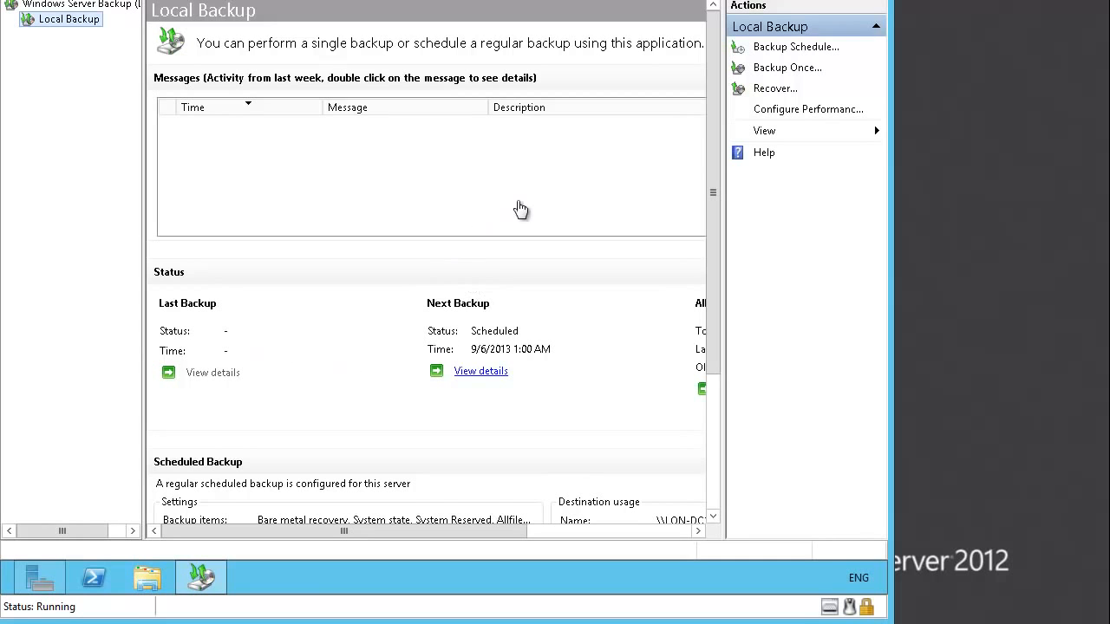
- Start a Backup Once job with different options and a Custom backup configuration
{"action": "left_click", "coordinate": [789, 69]}
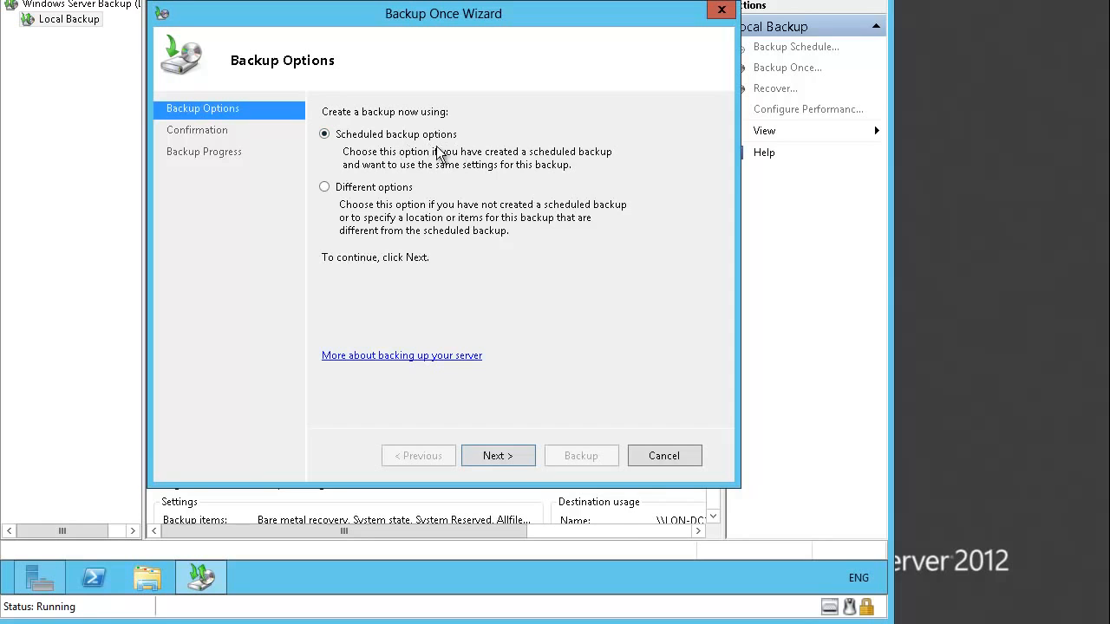
{"action": "left_click", "coordinate": [360, 191]}
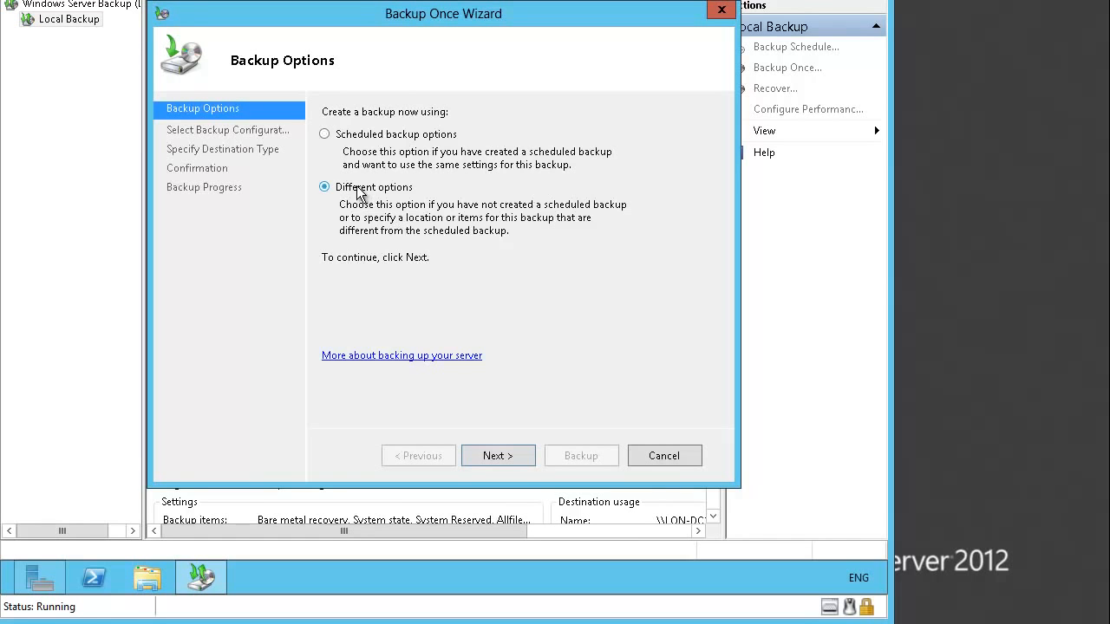
{"action": "left_click", "coordinate": [524, 454]}
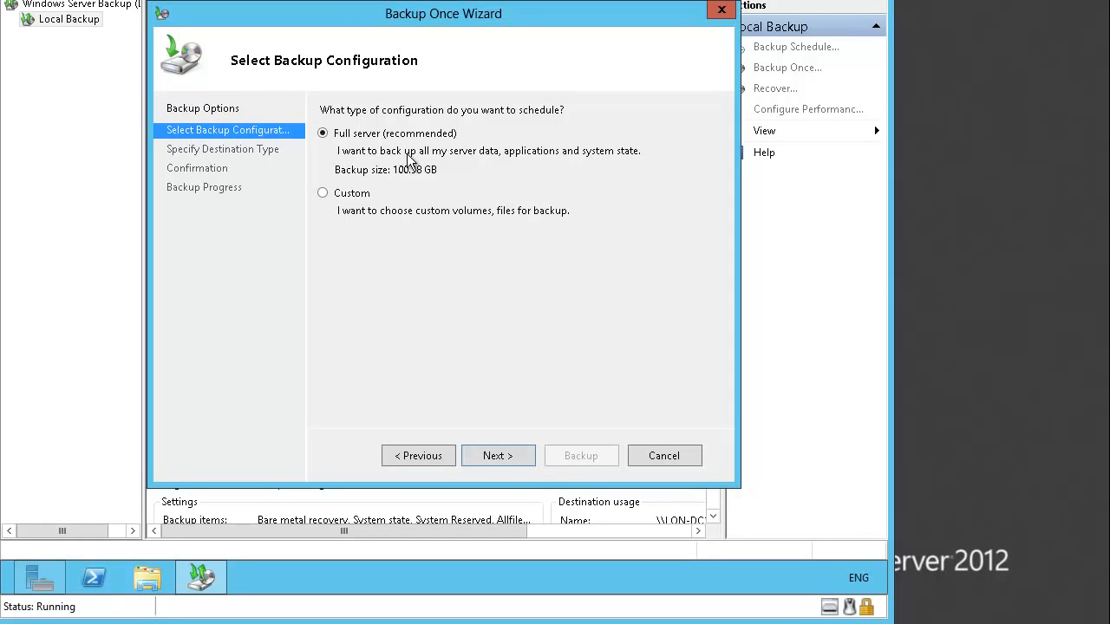
{"action": "left_click", "coordinate": [359, 205]}
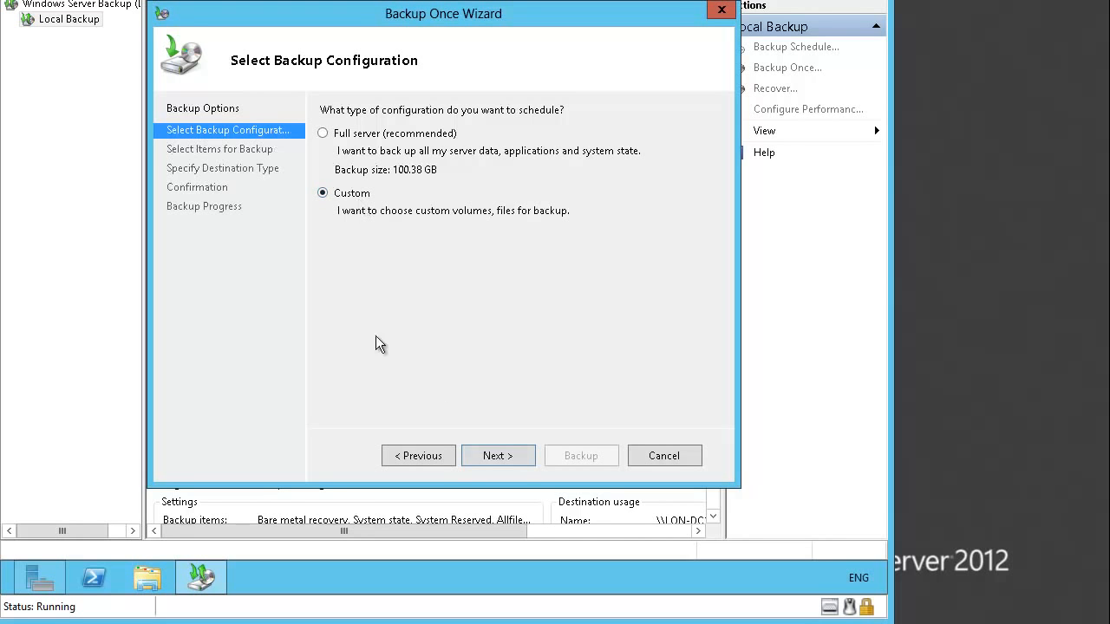
{"action": "left_click", "coordinate": [513, 457]}
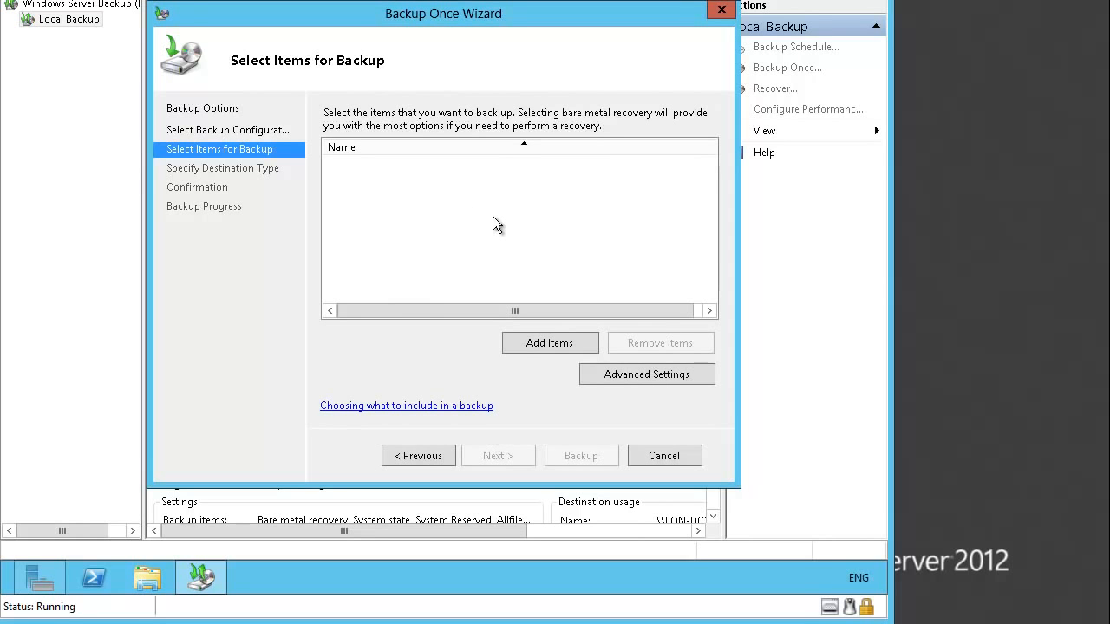
- Add the Financial Data folder from Local disk (C:) as the backup item
{"action": "left_click", "coordinate": [543, 344]}
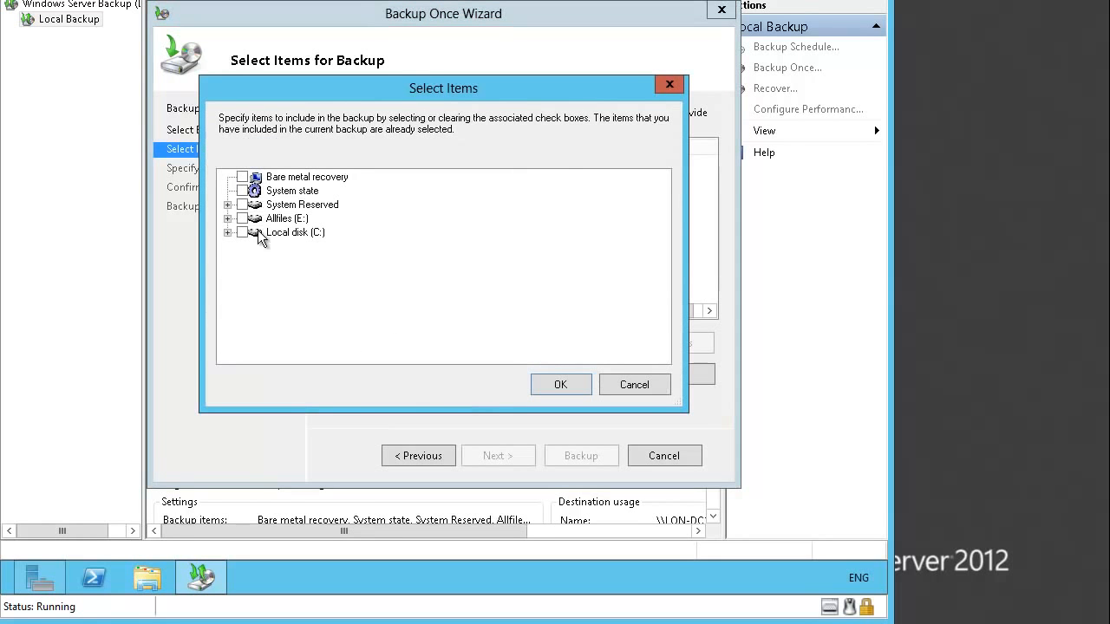
{"action": "left_click", "coordinate": [227, 218]}
{"action": "left_click", "coordinate": [228, 219]}
{"action": "left_click", "coordinate": [227, 232]}
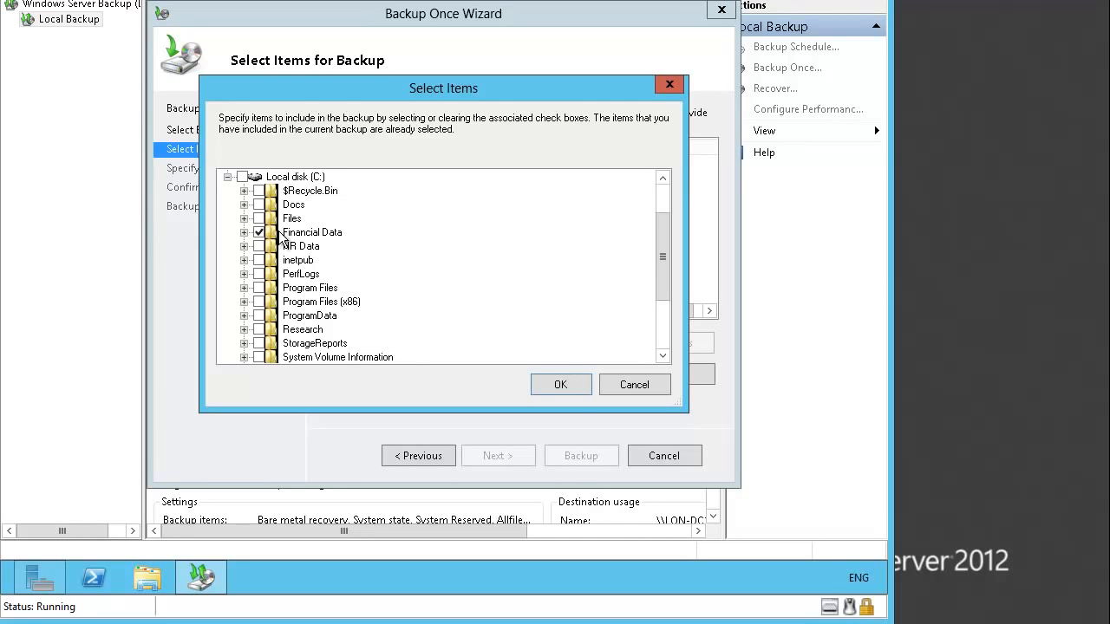
{"action": "left_click", "coordinate": [565, 380]}
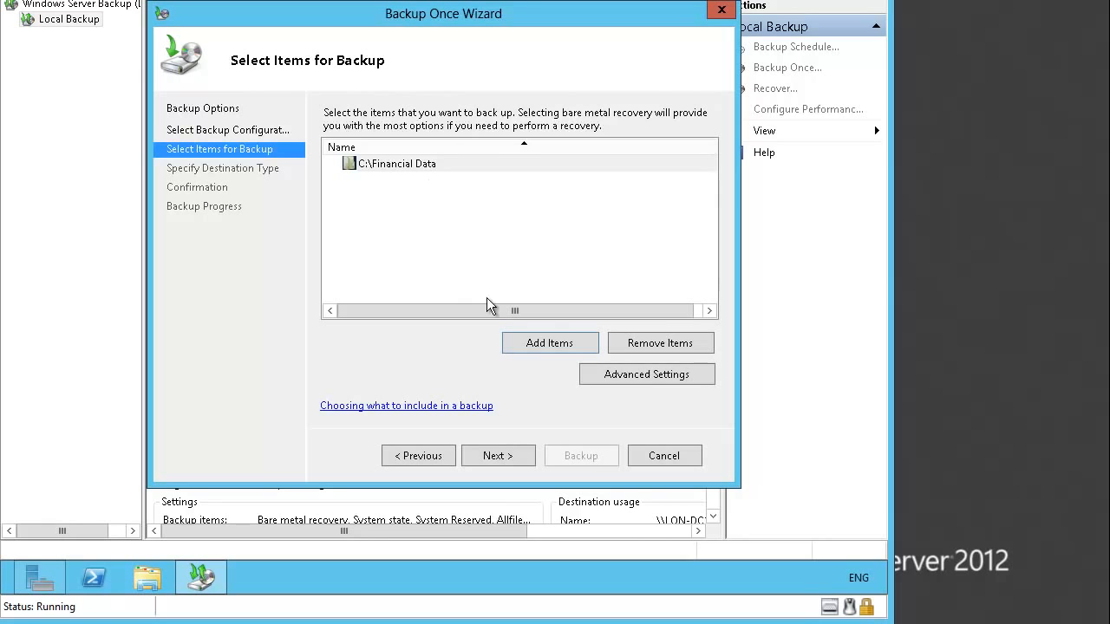
- Set the backup destination to the remote shared folder \\LON-DC1\Backup
{"action": "left_click", "coordinate": [515, 450]}
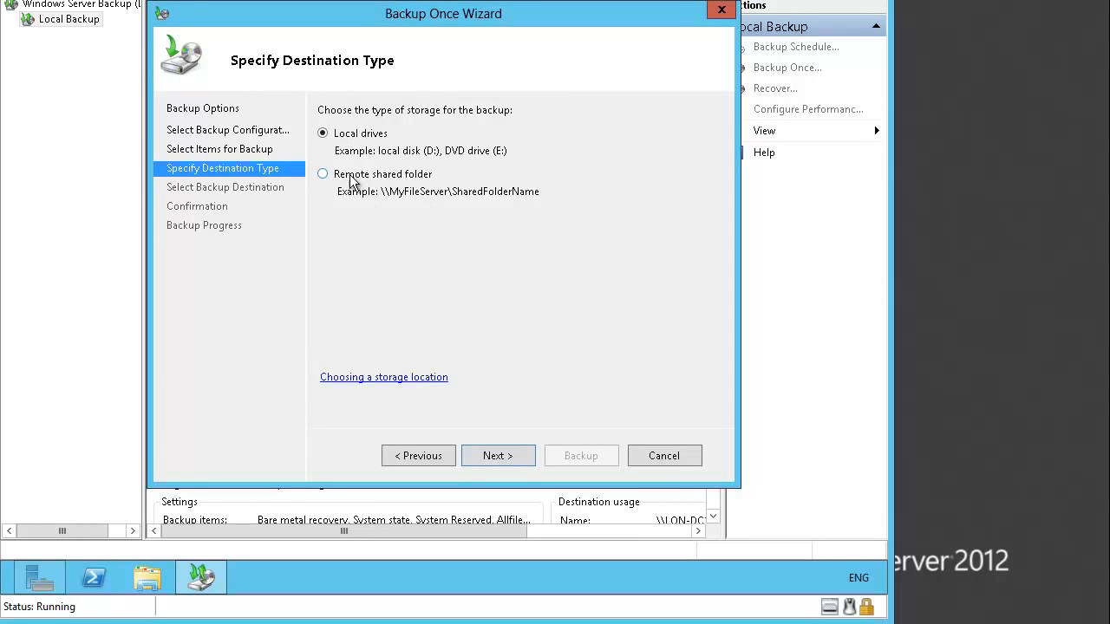
{"action": "left_click", "coordinate": [324, 175]}
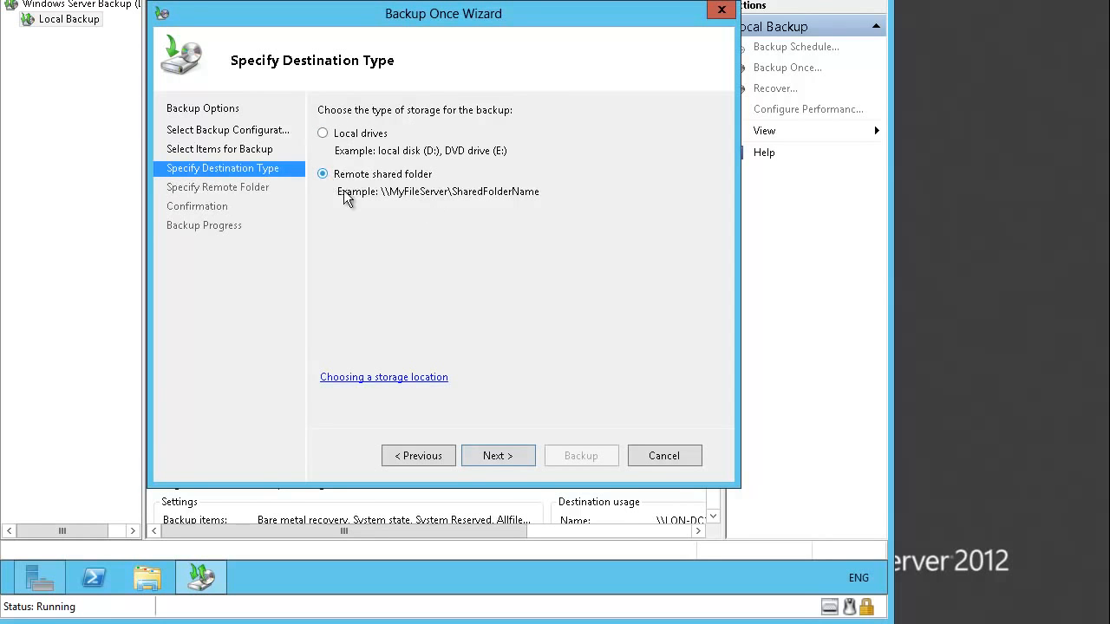
{"action": "left_click", "coordinate": [516, 457]}
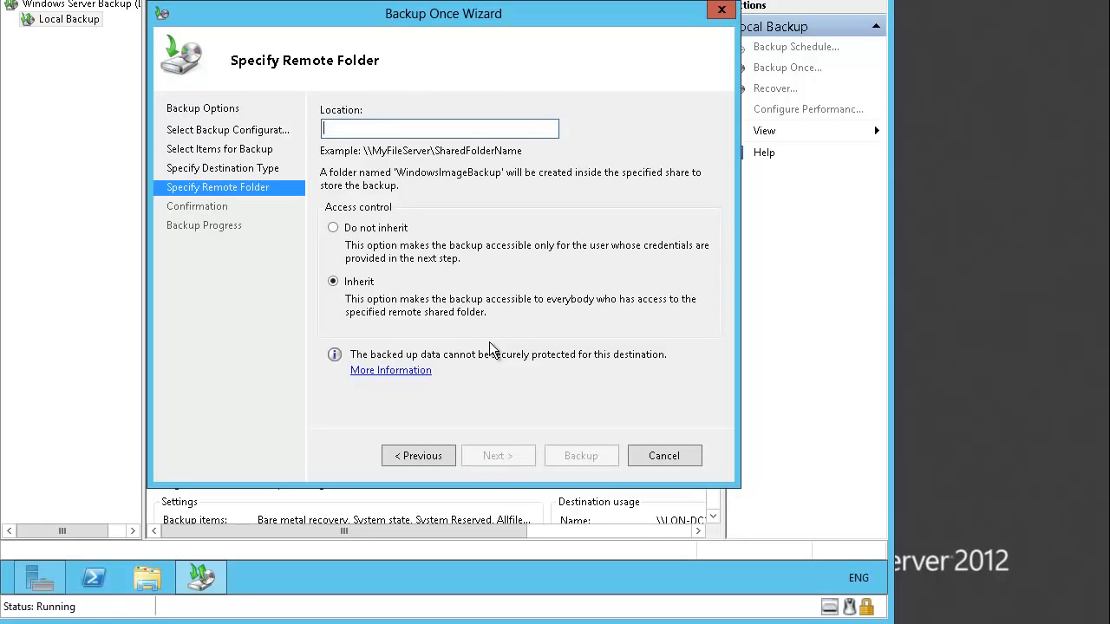
{"action": "type", "text": "\\\\LON-D"}
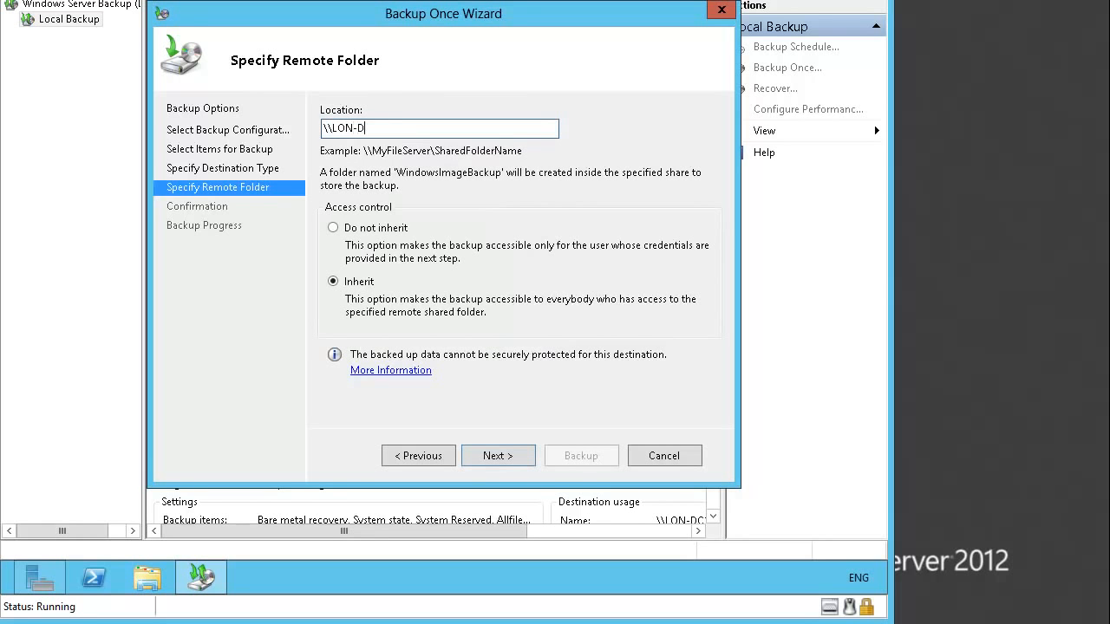
{"action": "type", "text": "C1\\Backup"}
{"action": "left_click", "coordinate": [501, 457]}
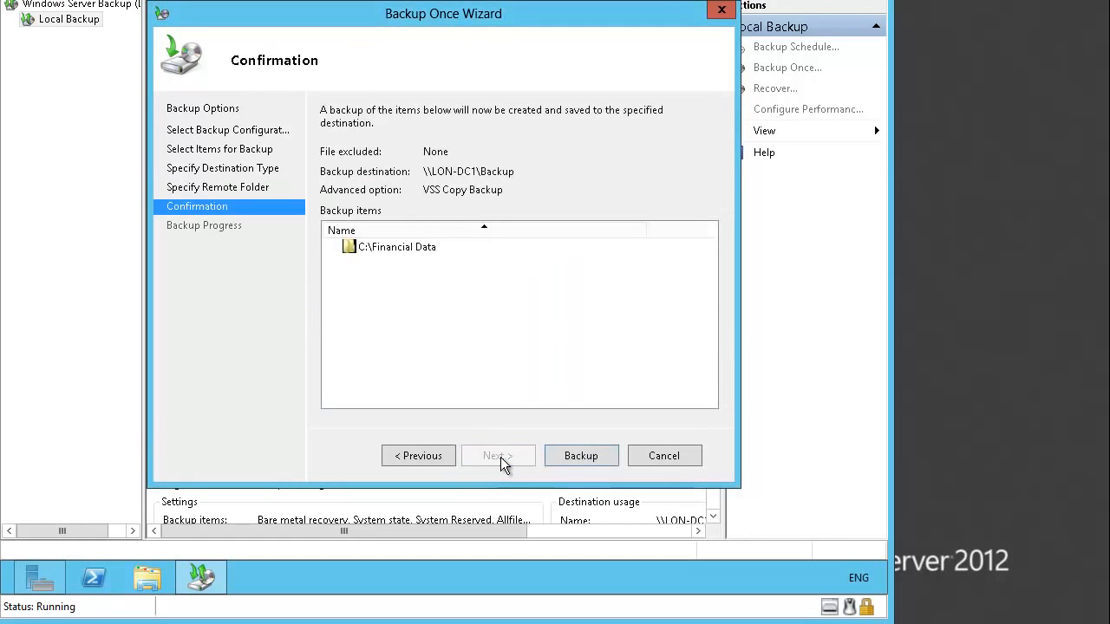
- Run the one-time backup of C:\Financial Data and close the wizard after it succeeds
{"action": "left_click", "coordinate": [576, 456]}
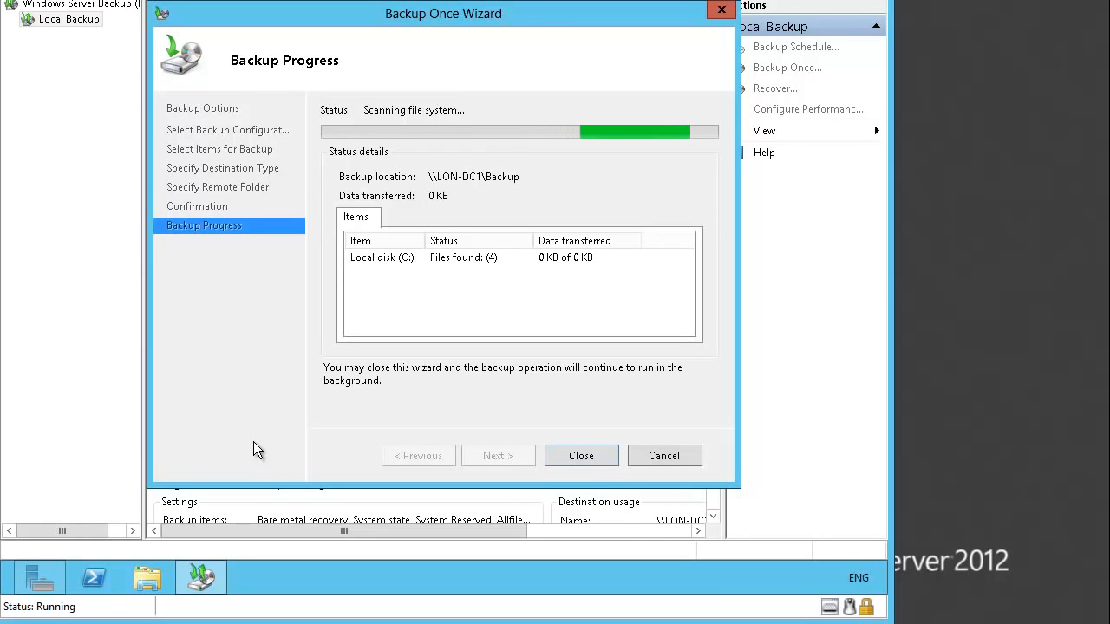
{"action": "left_click", "coordinate": [581, 456]}
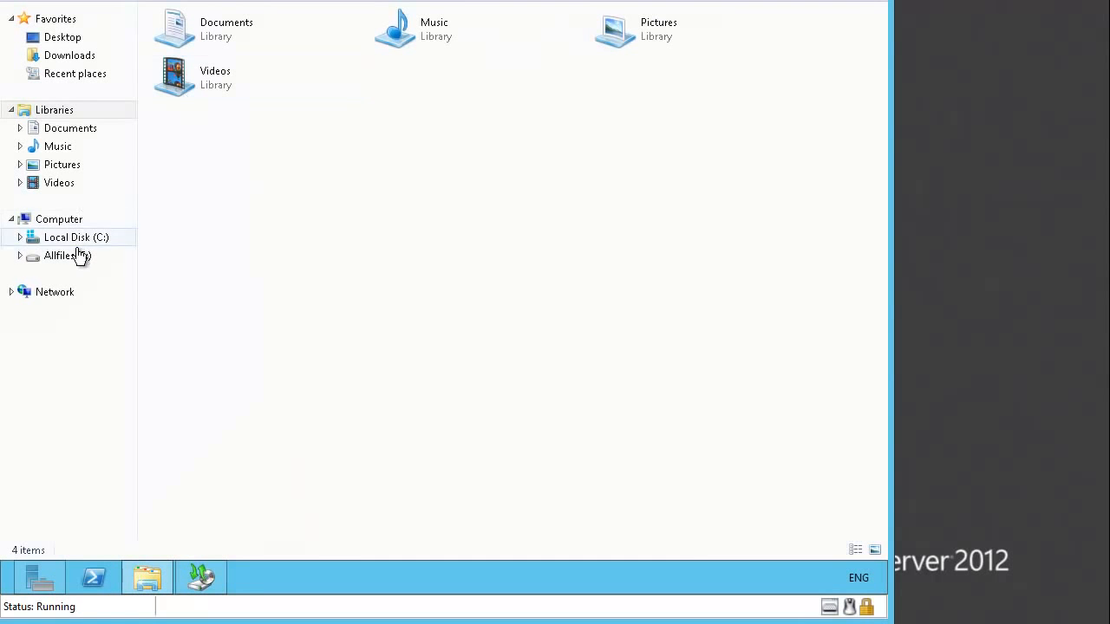
- Delete the Financial Data folder from Local Disk (C:) and close File Explorer
{"action": "left_click", "coordinate": [78, 241]}
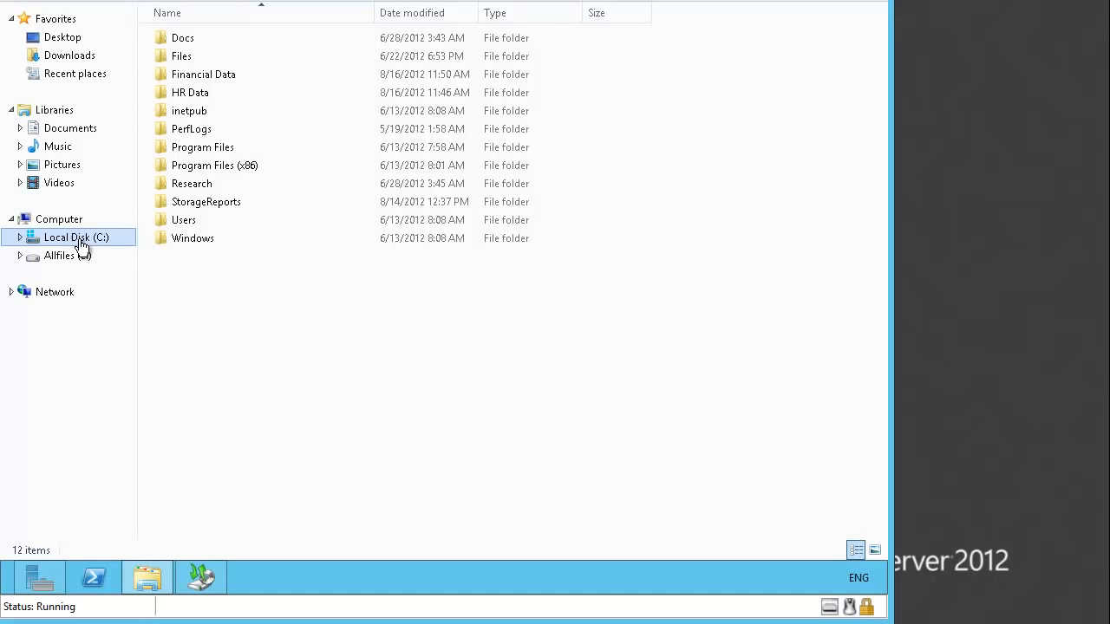
{"action": "left_click", "coordinate": [197, 76]}
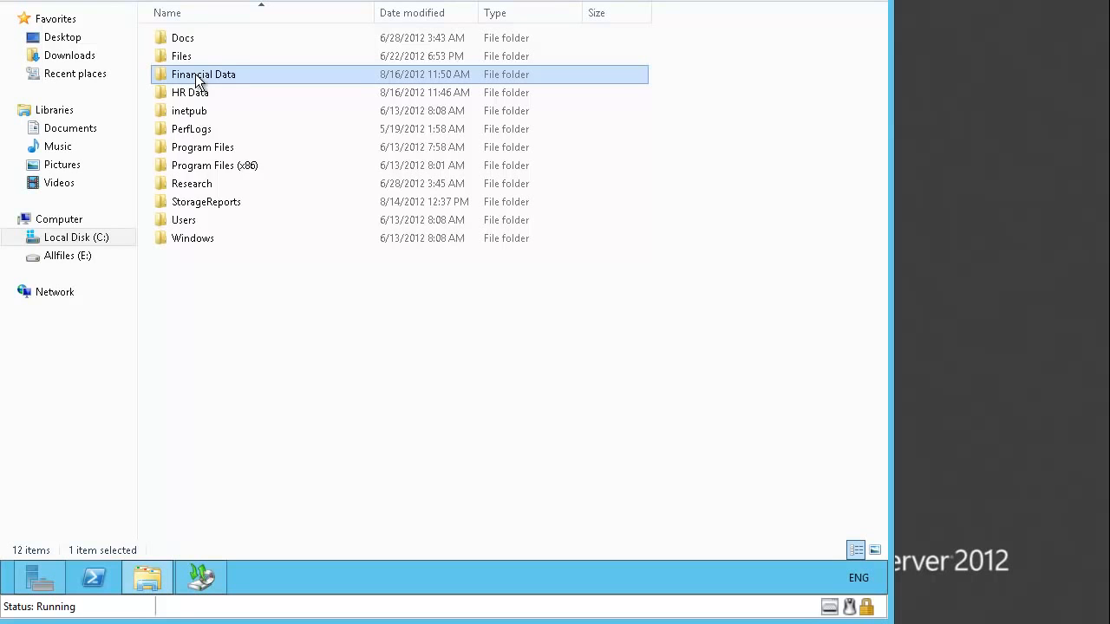
{"action": "right_click", "coordinate": [198, 80]}
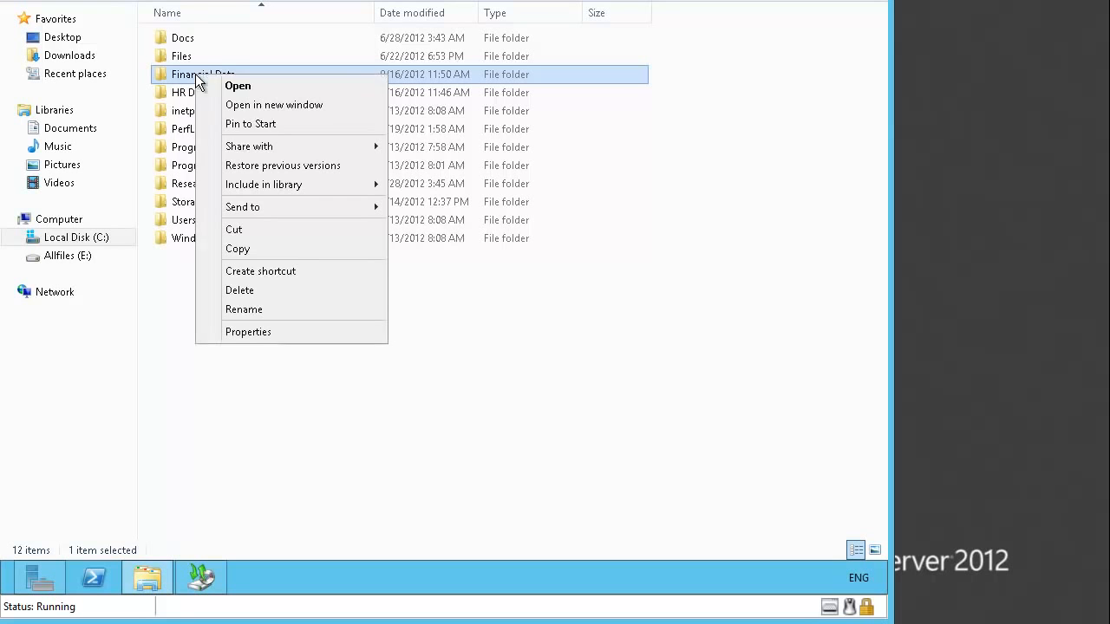
{"action": "left_click", "coordinate": [265, 293]}
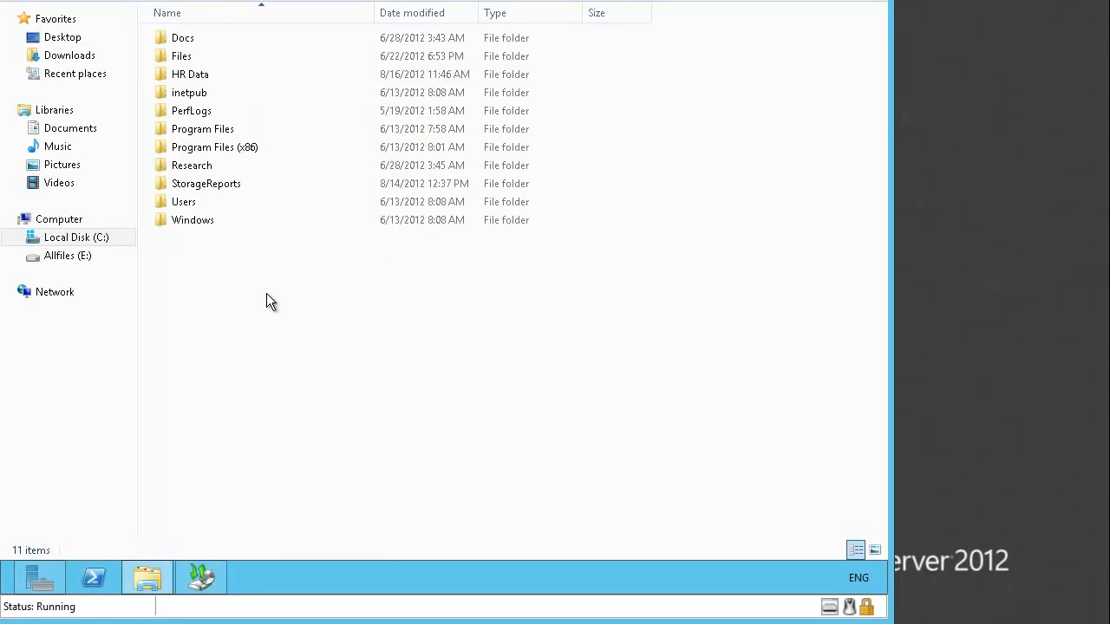
{"action": "key", "text": "alt+F4"}
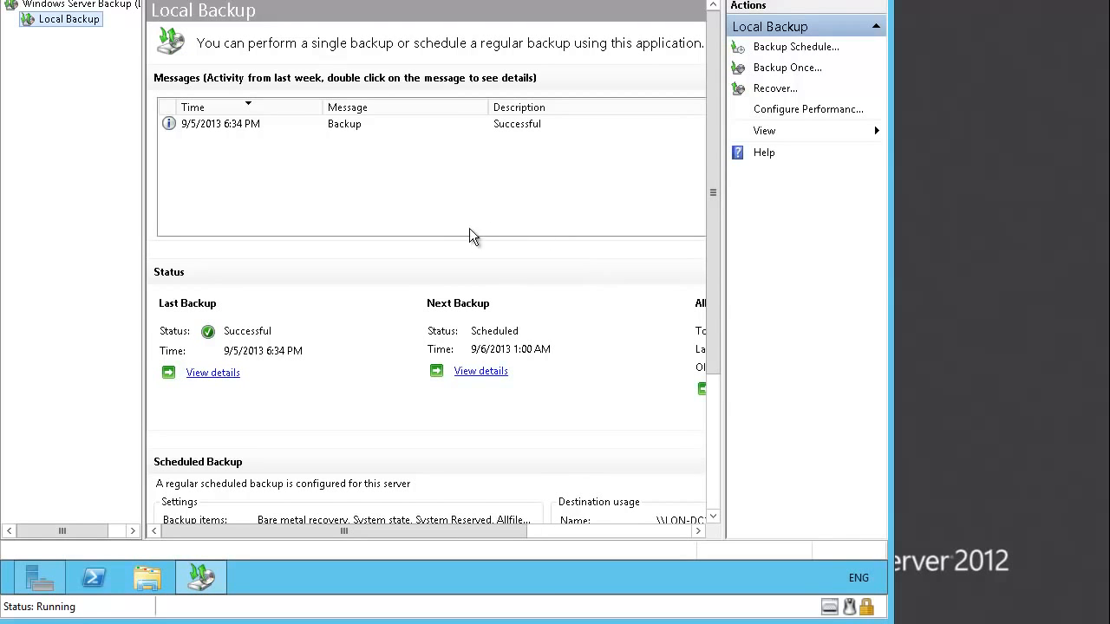
- Start a recovery from a backup stored on a remote shared folder
{"action": "left_click", "coordinate": [774, 88]}
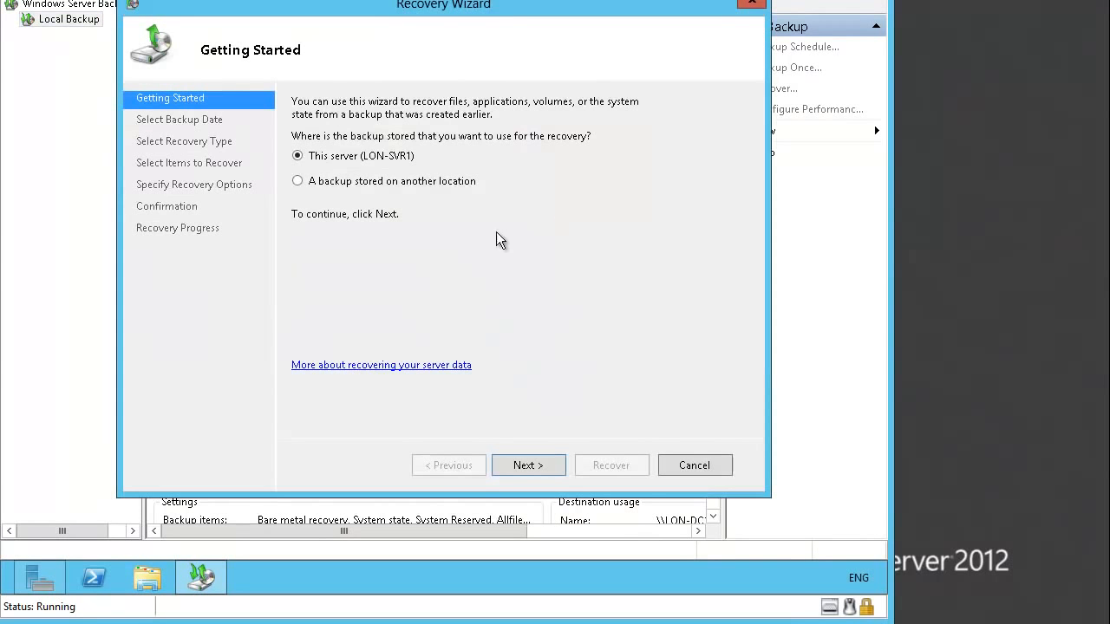
{"action": "left_click", "coordinate": [328, 185]}
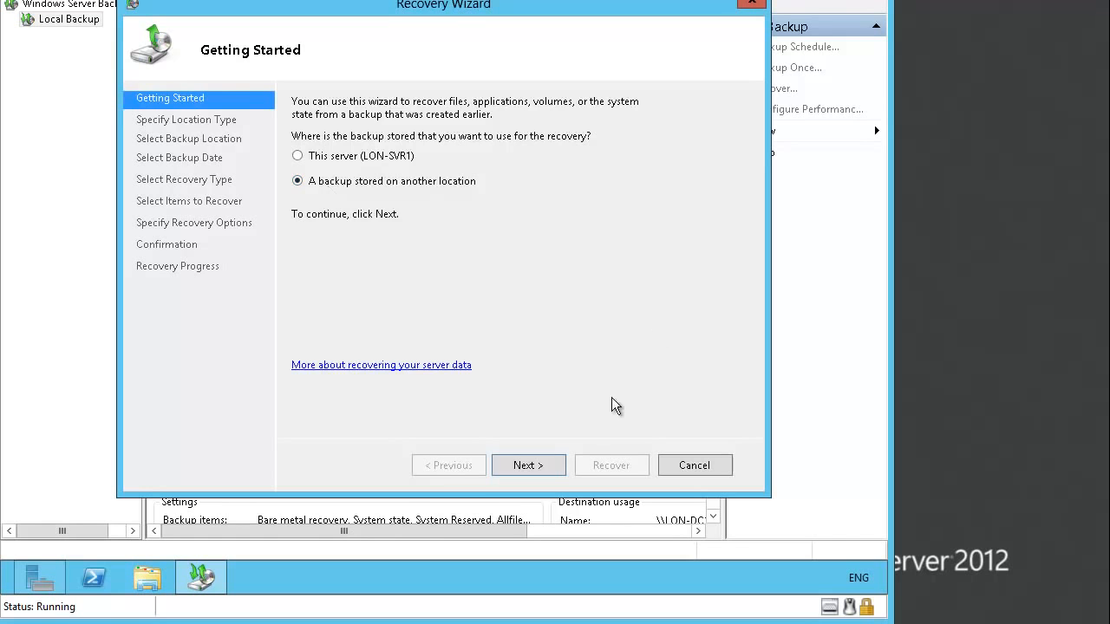
{"action": "left_click", "coordinate": [543, 462]}
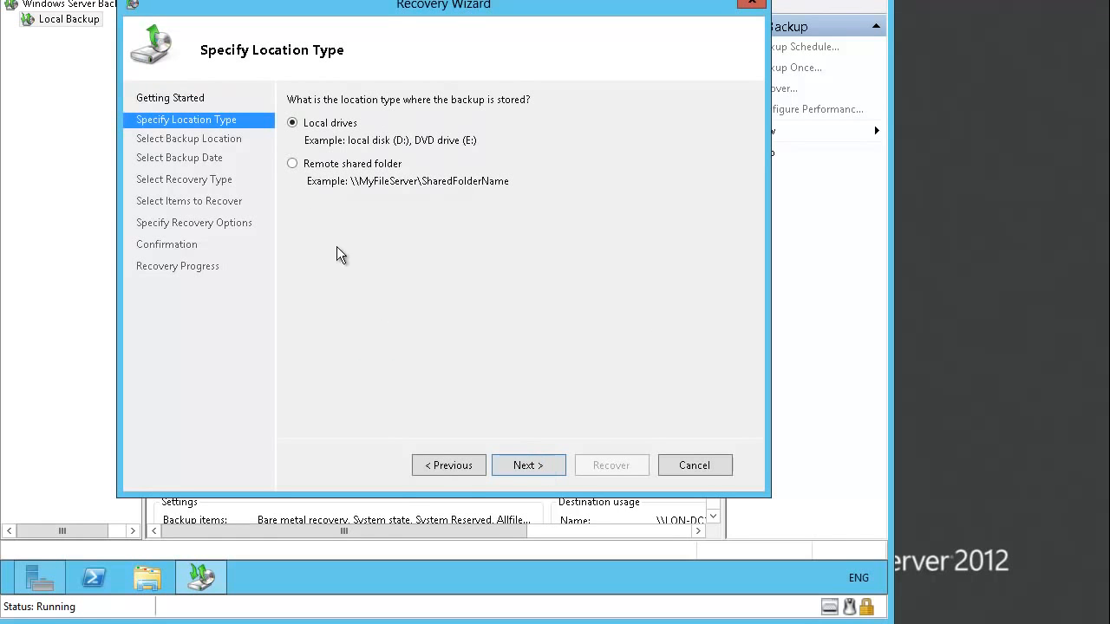
{"action": "left_click", "coordinate": [309, 165]}
{"action": "left_click", "coordinate": [521, 459]}
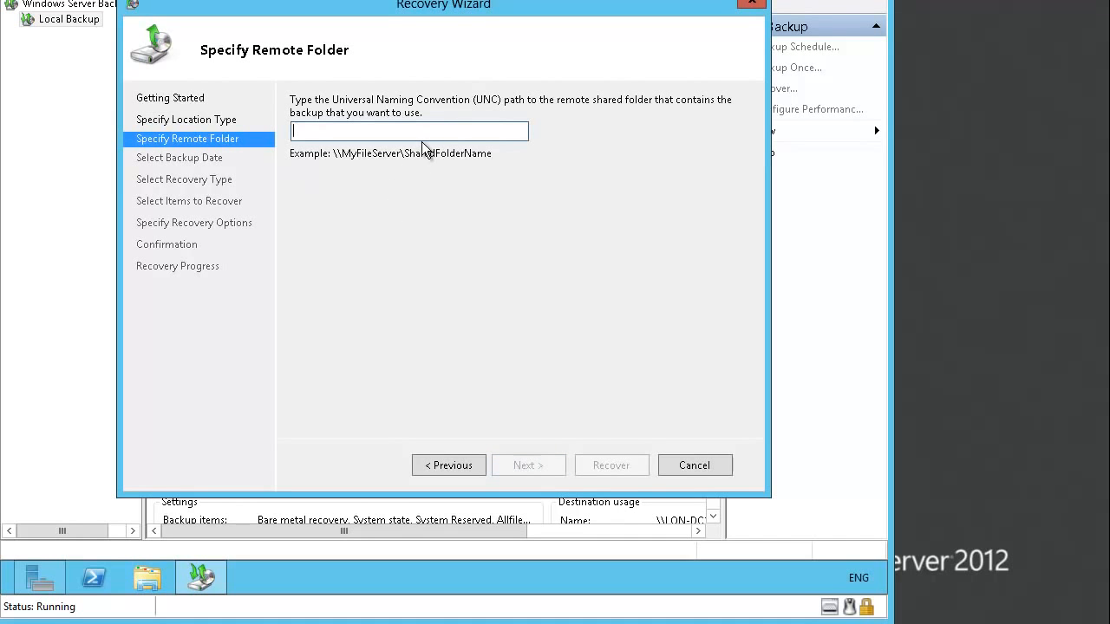
- Point the recovery at \\LON-DC1\Backup and use the 9/5/2013 6:34 PM backup
{"action": "type", "text": "\\\\LON-CD"}
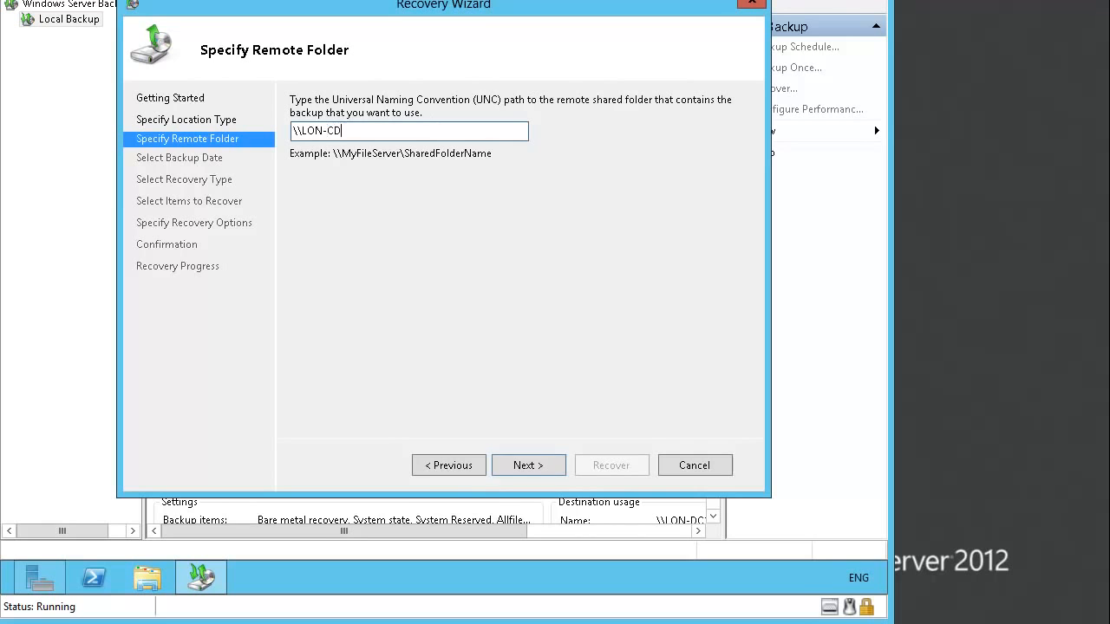
{"action": "key", "text": "BackSpace"}
{"action": "key", "text": "BackSpace"}
{"action": "type", "text": "DC1\\"}
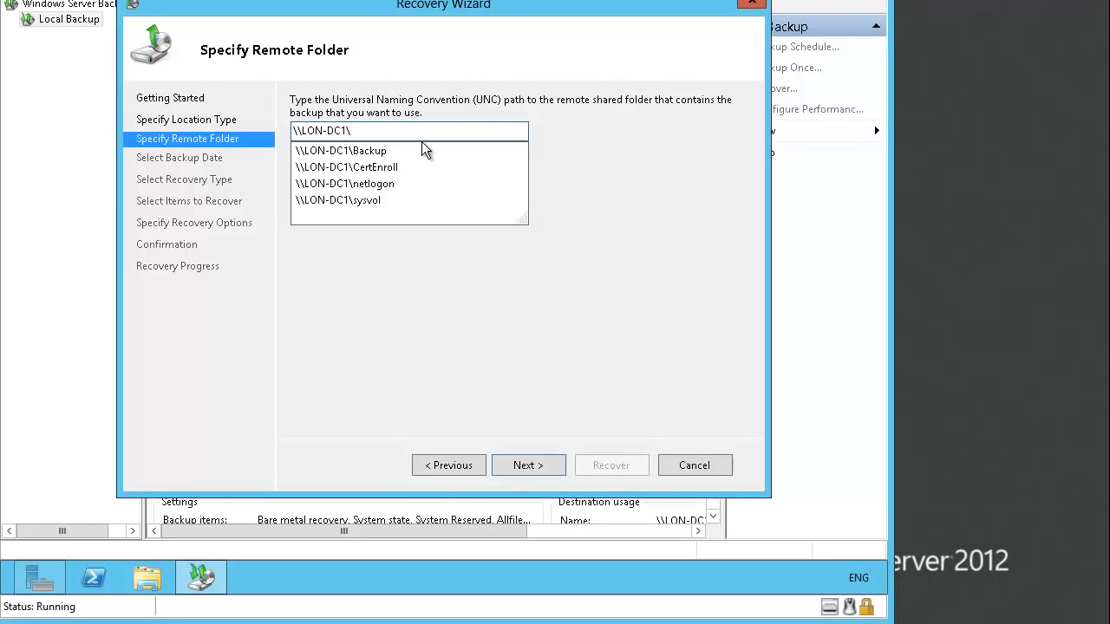
{"action": "type", "text": "Back"}
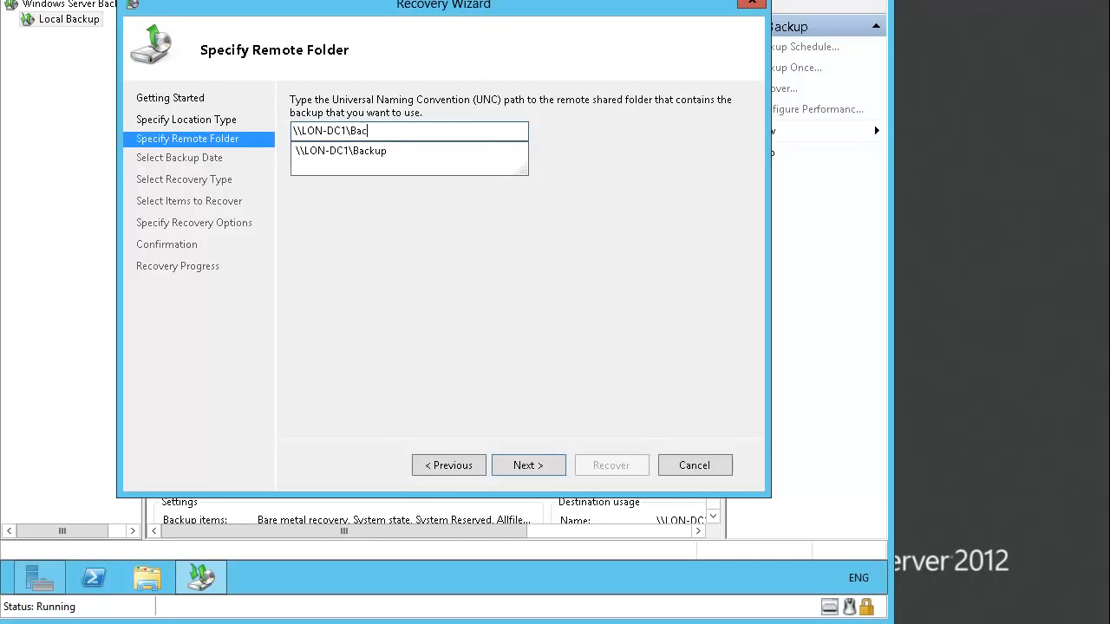
{"action": "left_click", "coordinate": [425, 150]}
{"action": "left_click", "coordinate": [529, 465]}
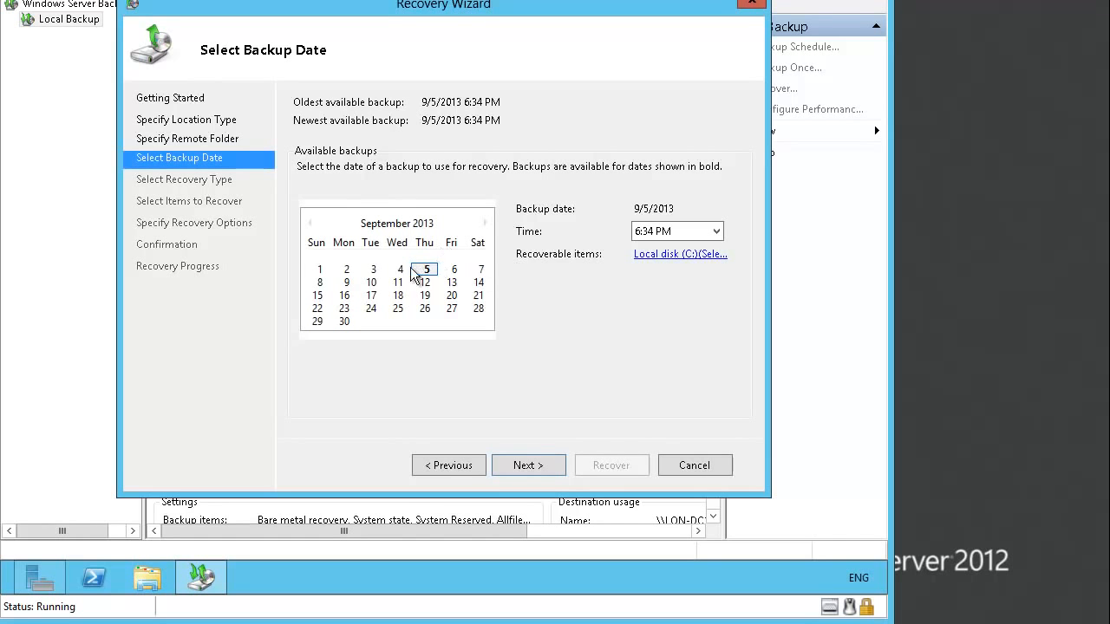
{"action": "left_click", "coordinate": [540, 465]}
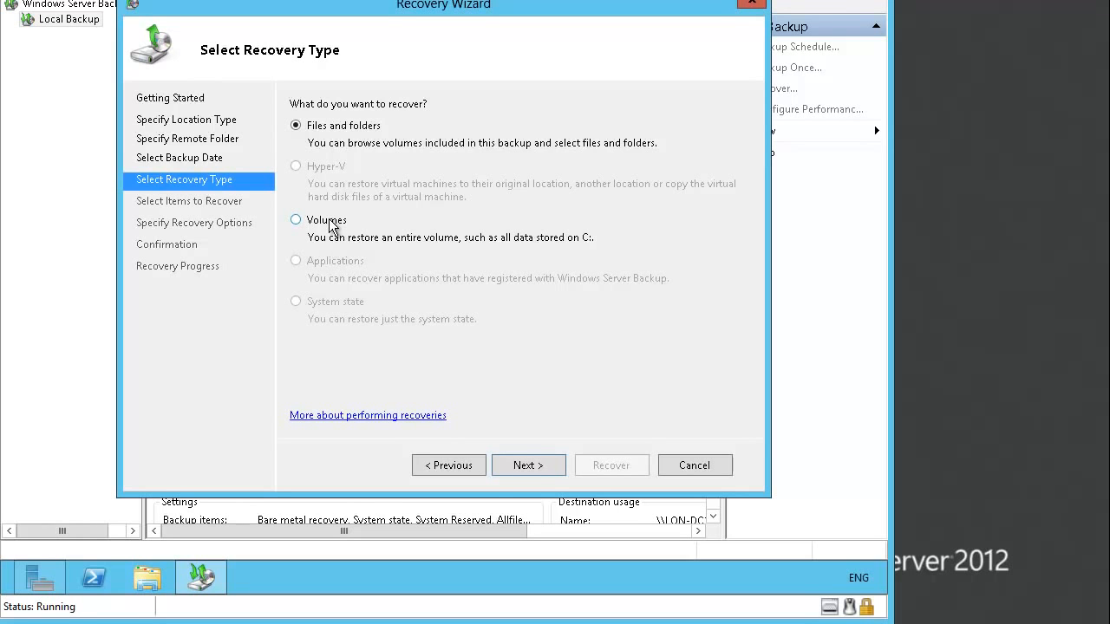
- Recover files and folders, selecting Financial Data under Local disk (C:)
{"action": "left_click", "coordinate": [535, 473]}
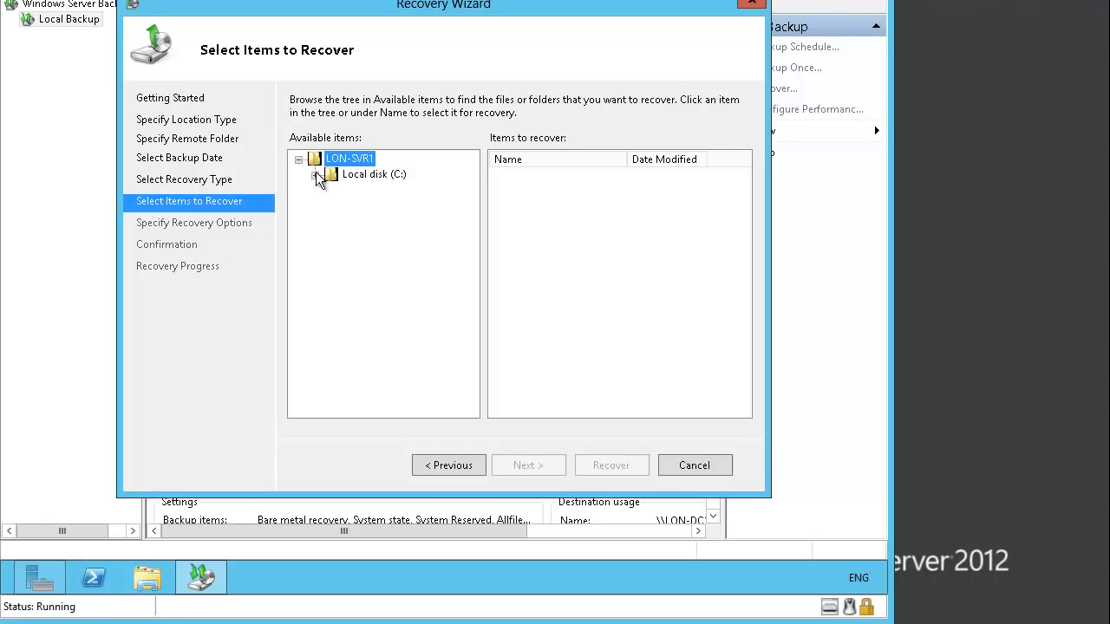
{"action": "left_click", "coordinate": [315, 175]}
{"action": "left_click", "coordinate": [369, 193]}
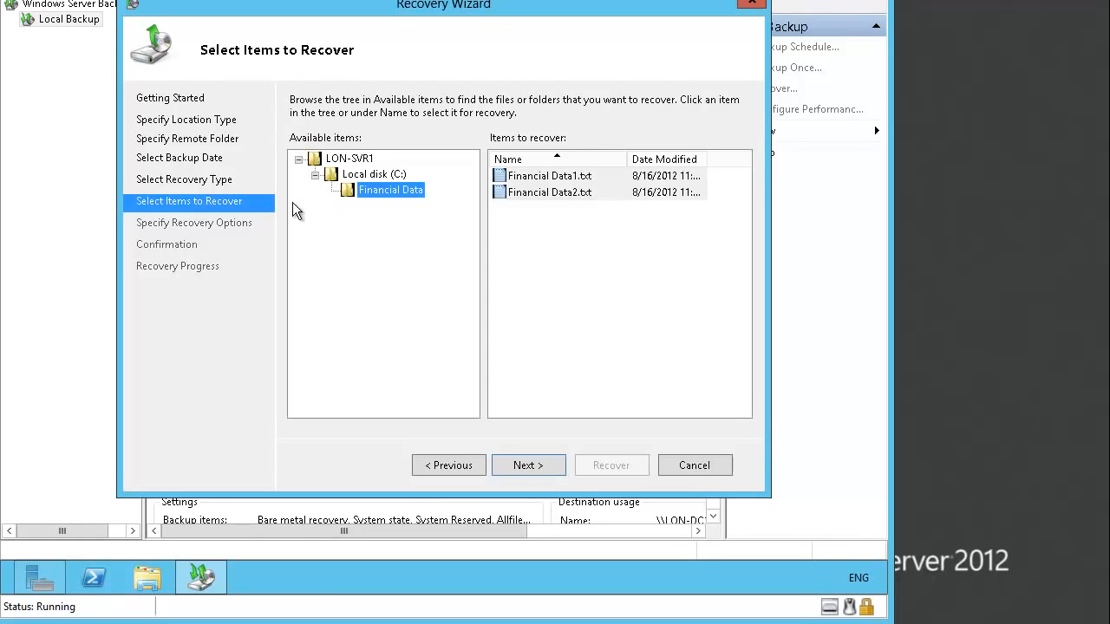
{"action": "left_click", "coordinate": [540, 470]}
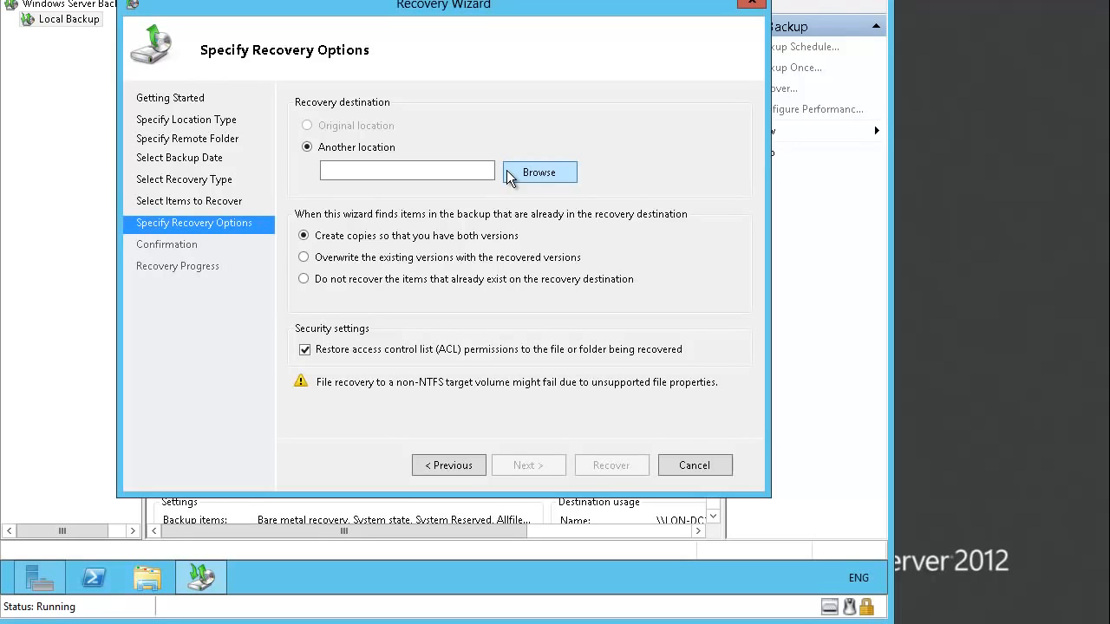
- Recover the Financial Data files to C:\ and close the wizard when complete
{"action": "left_click", "coordinate": [449, 171]}
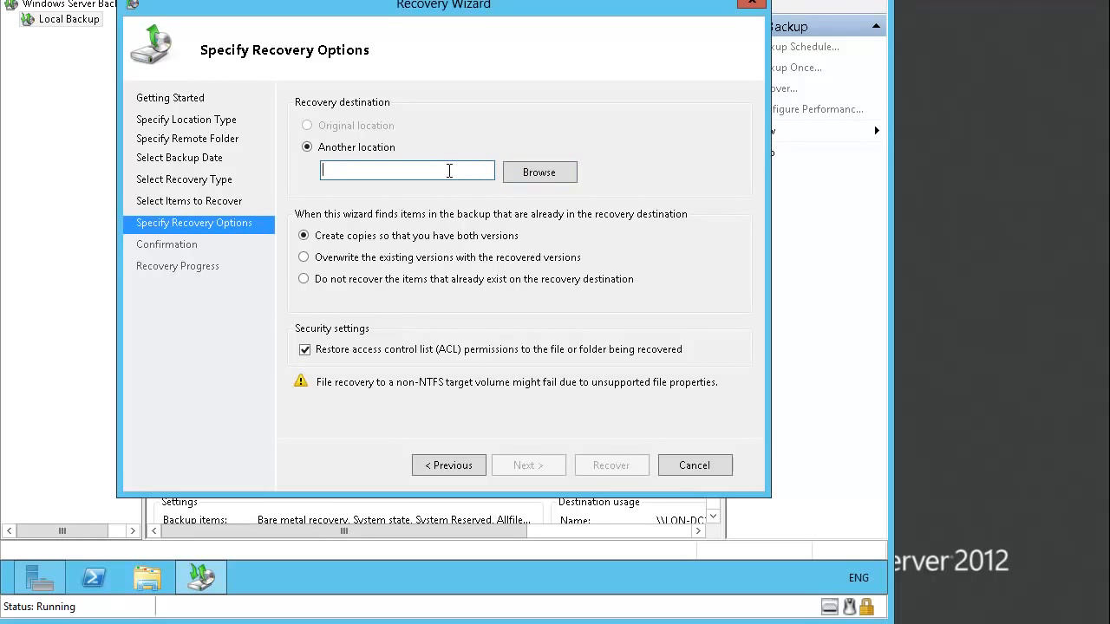
{"action": "type", "text": "C:\\"}
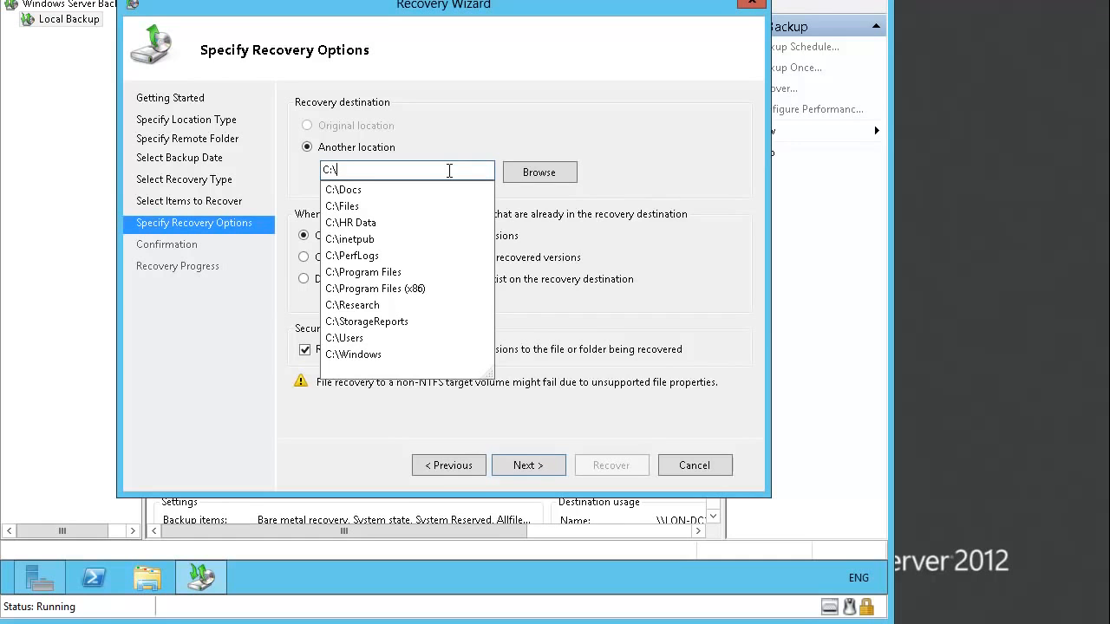
{"action": "left_click", "coordinate": [651, 151]}
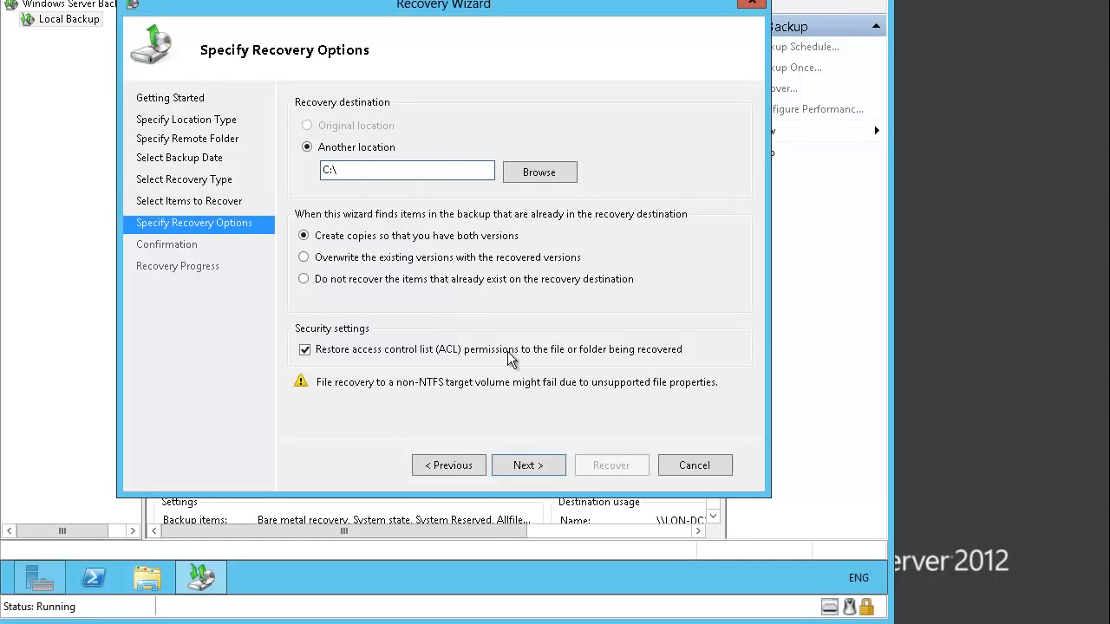
{"action": "left_click", "coordinate": [531, 464]}
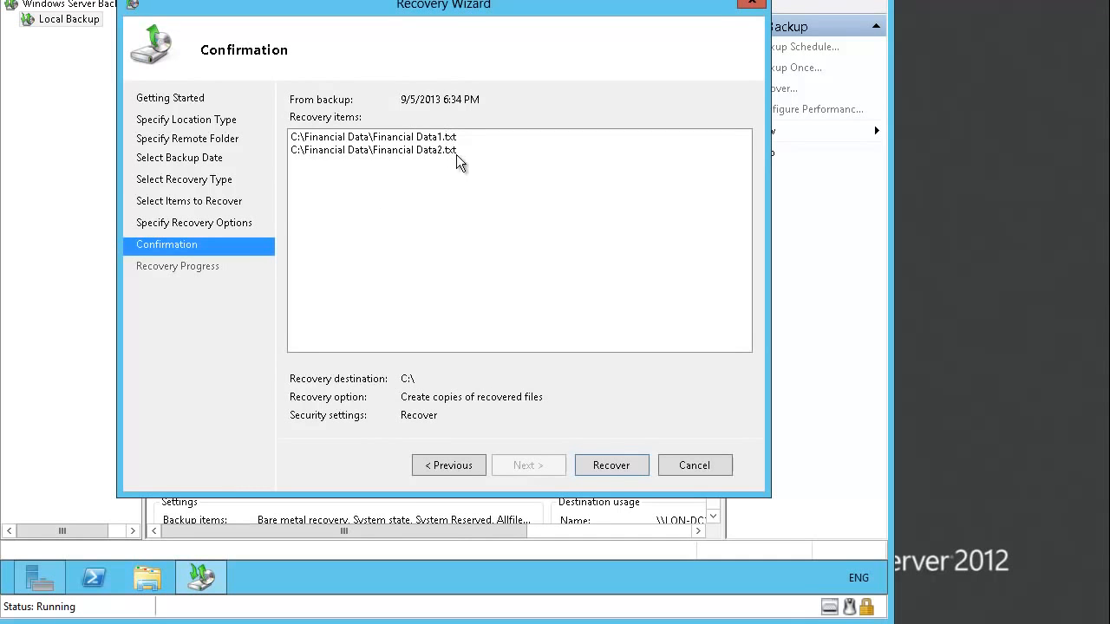
{"action": "left_click", "coordinate": [604, 466]}
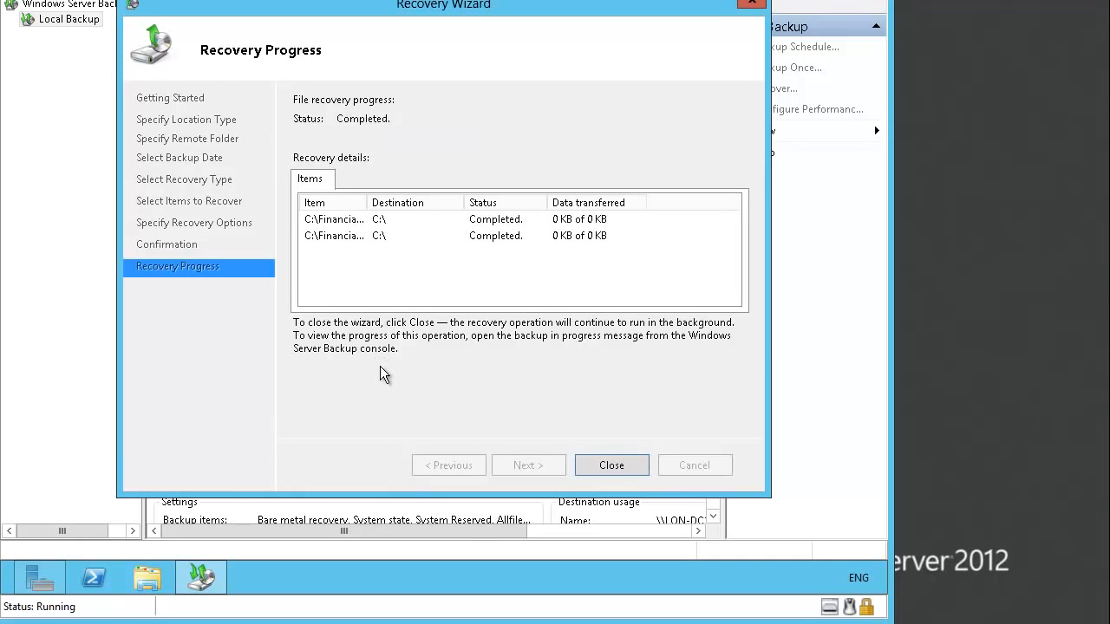
{"action": "left_click", "coordinate": [602, 466]}
- Delete Financial Data1.txt and Financial Data2.txt from C:\, then return to Windows Server Backup
{"action": "left_click", "coordinate": [147, 577]}
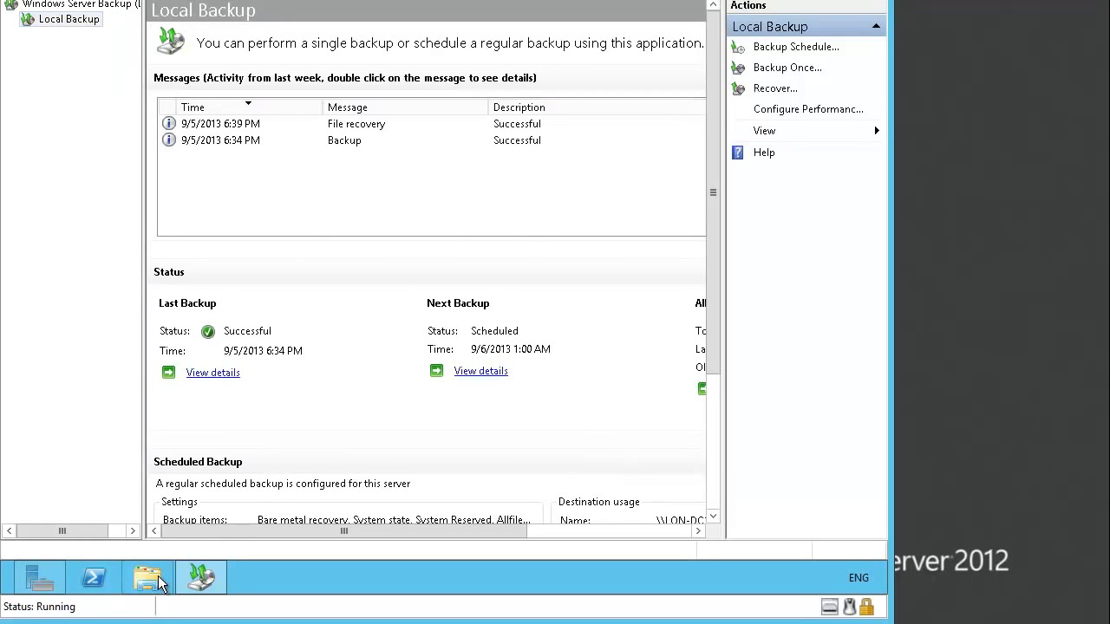
{"action": "left_click", "coordinate": [78, 239]}
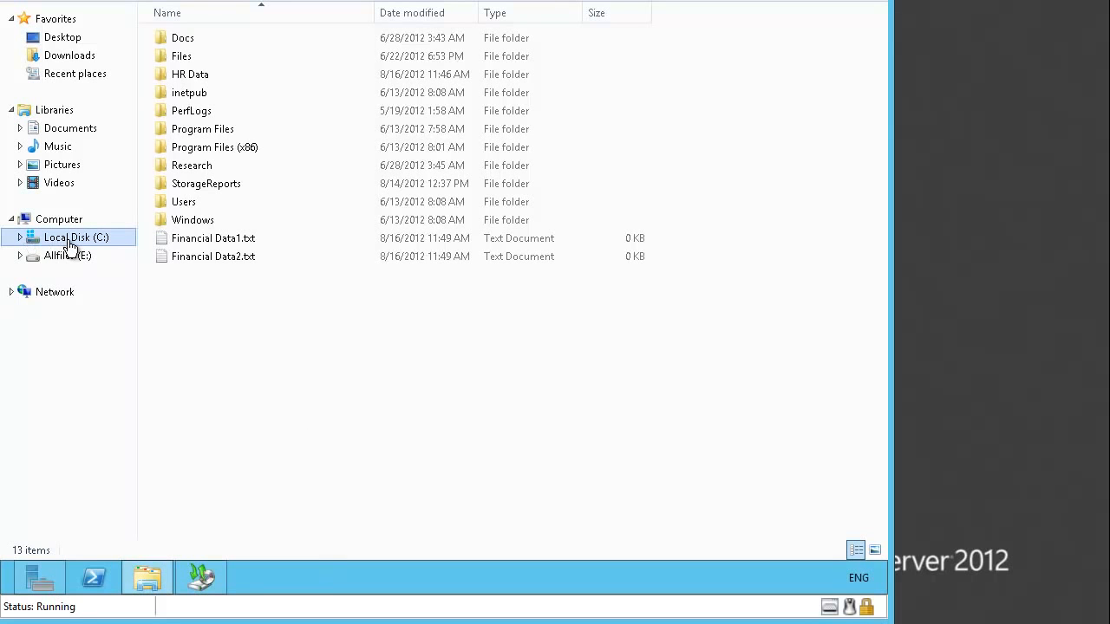
{"action": "left_click", "coordinate": [210, 243]}
{"action": "left_click", "coordinate": [210, 253]}
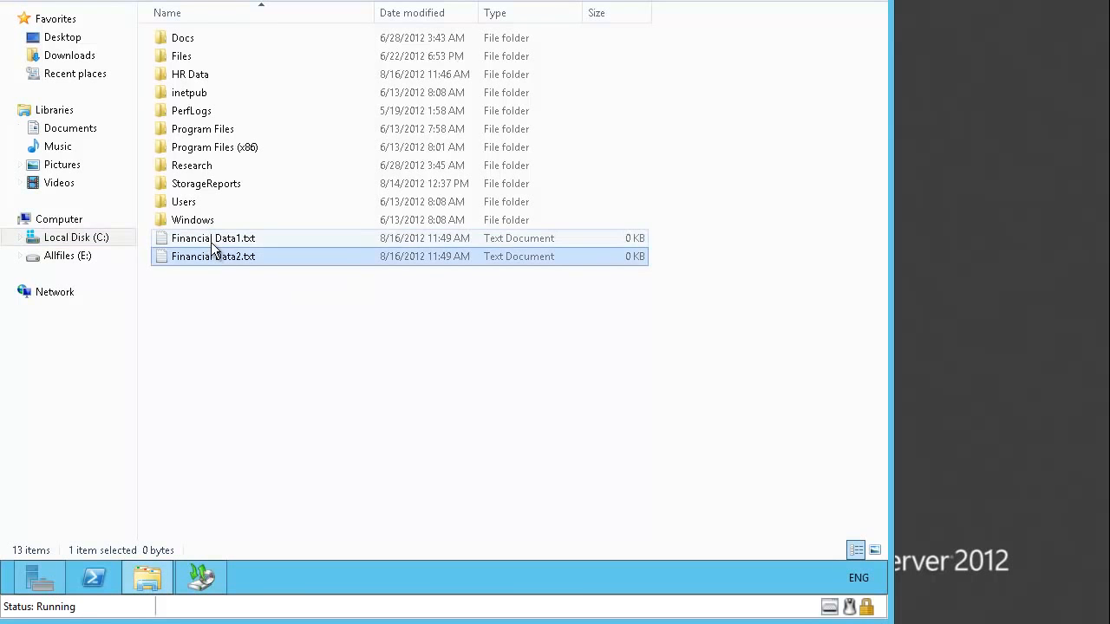
{"action": "left_click", "coordinate": [211, 244]}
{"action": "left_click", "coordinate": [212, 249]}
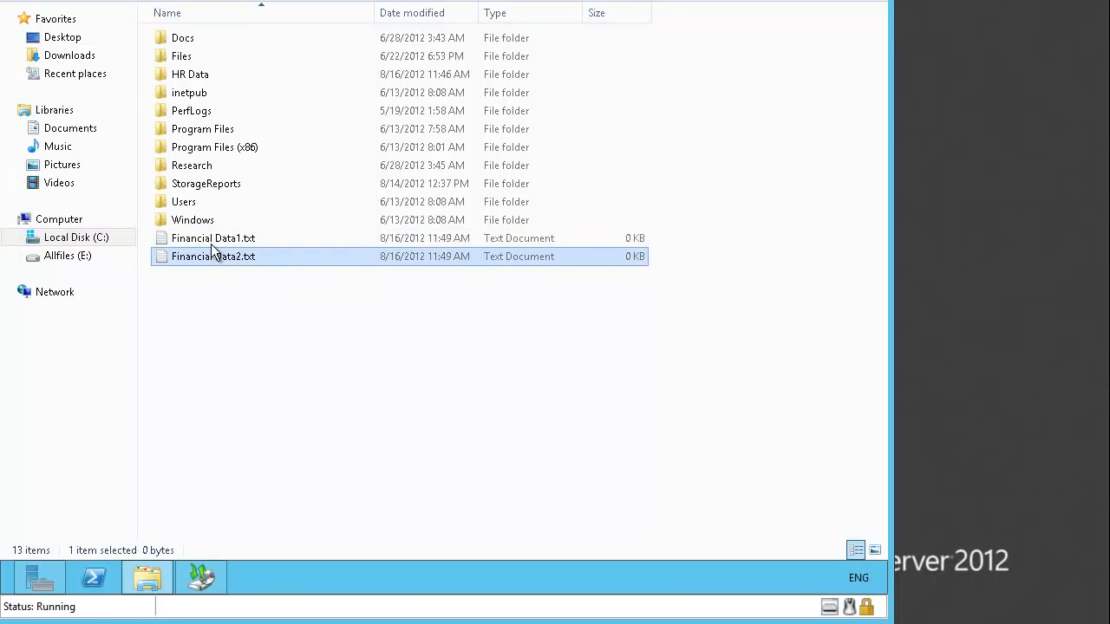
{"action": "left_click", "coordinate": [213, 244]}
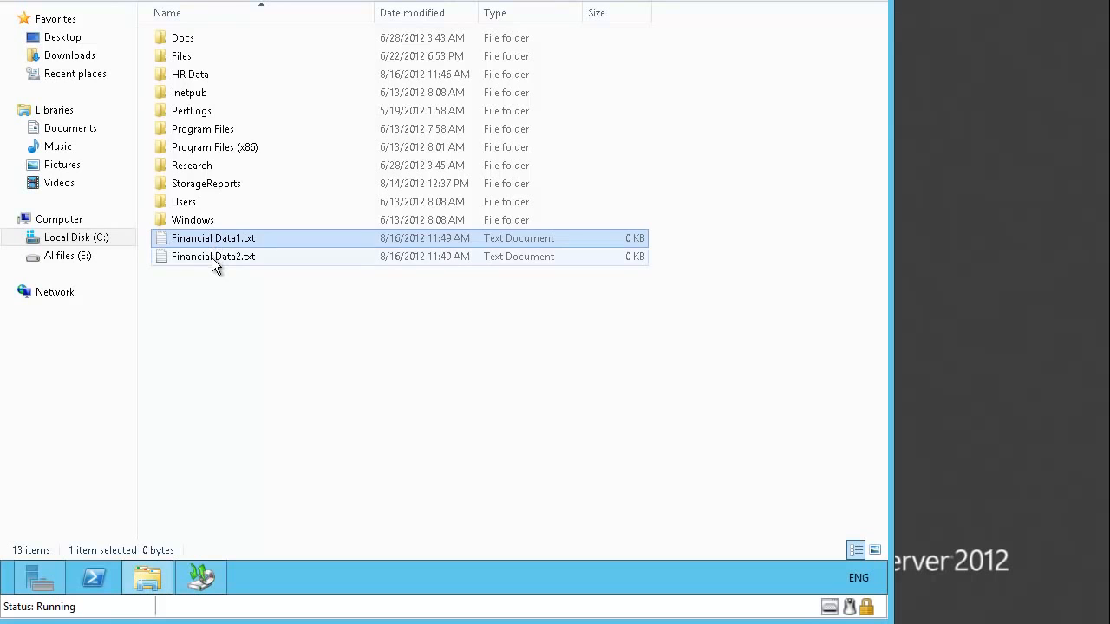
{"action": "left_click", "coordinate": [213, 257]}
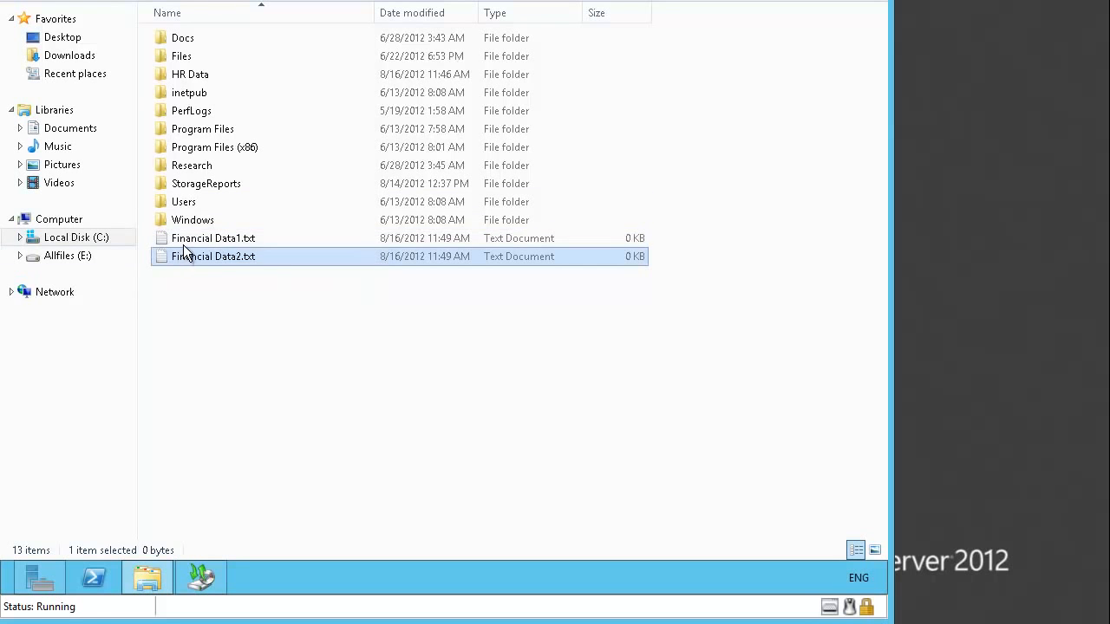
{"action": "key", "text": "Up"}
{"action": "left_click", "coordinate": [185, 255], "text": "ctrl"}
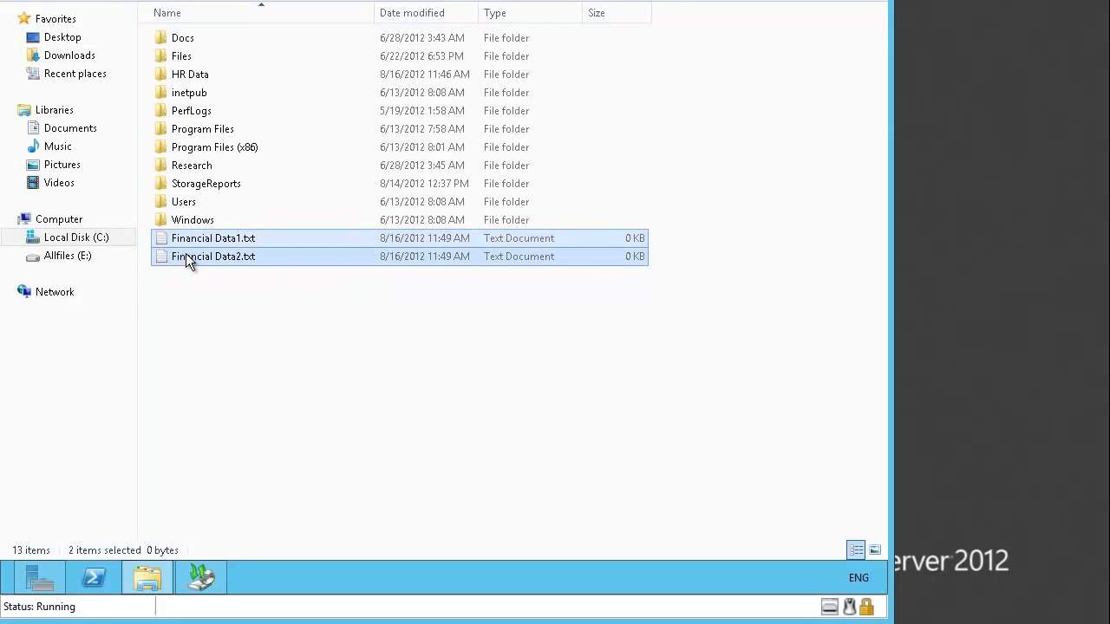
{"action": "key", "text": "Delete"}
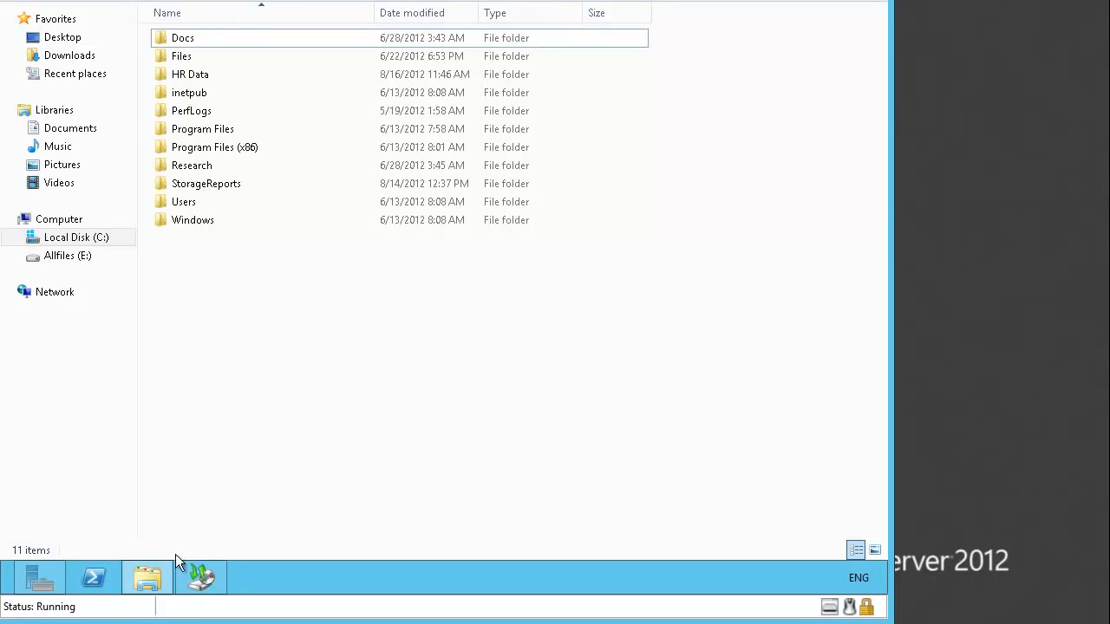
{"action": "left_click", "coordinate": [198, 575]}
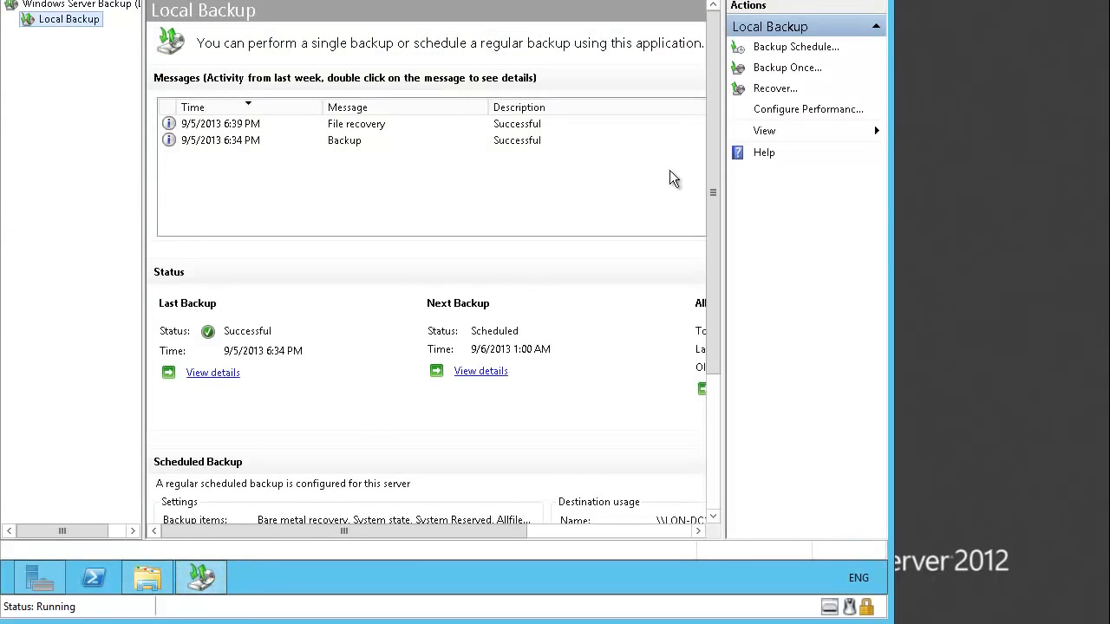
- Start a new recovery from a backup stored on a remote shared folder
{"action": "left_click", "coordinate": [774, 90]}
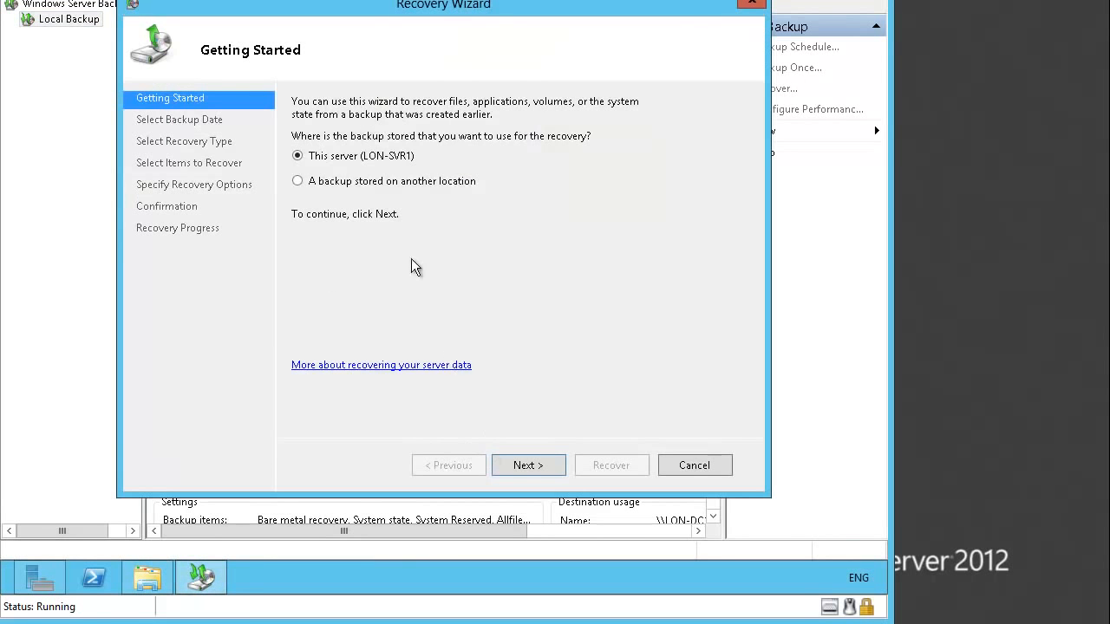
{"action": "left_click", "coordinate": [385, 181]}
{"action": "left_click", "coordinate": [527, 464]}
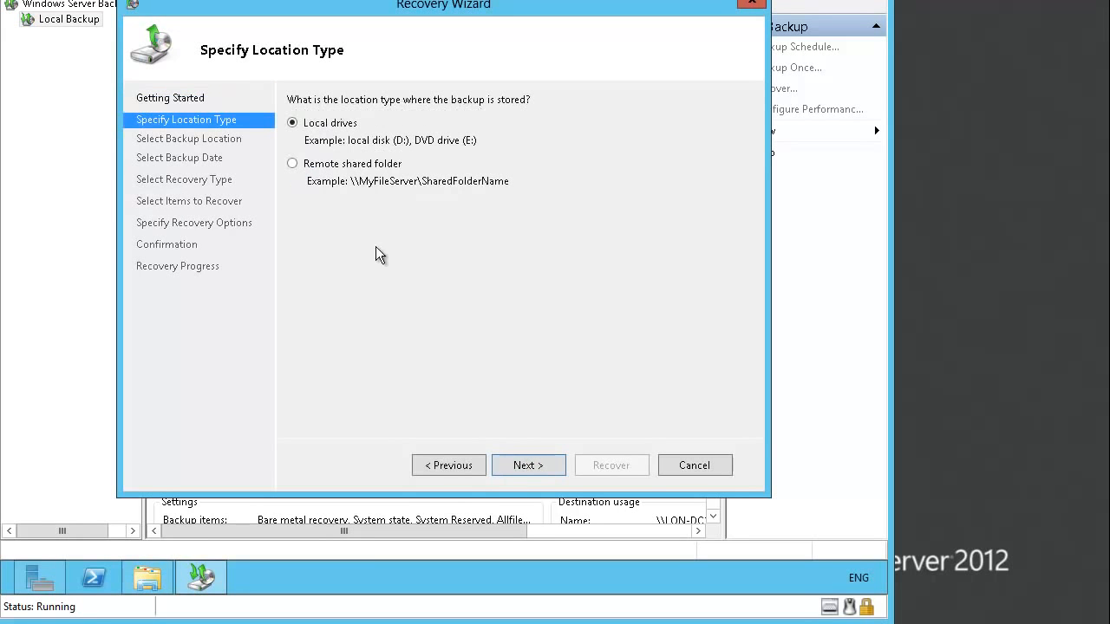
{"action": "left_click", "coordinate": [389, 166]}
{"action": "left_click", "coordinate": [536, 468]}
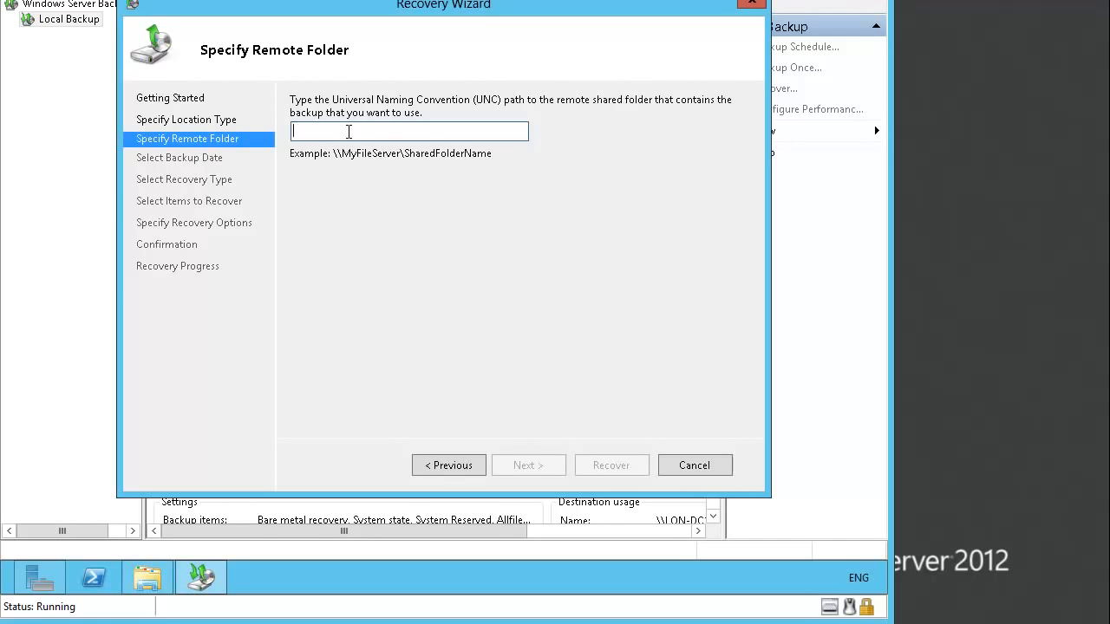
- Use \\LON-DC1\Backup's 9/5/2013 backup and browse LON-SVR1's Local disk (C:) contents
{"action": "type", "text": "\\\\LO"}
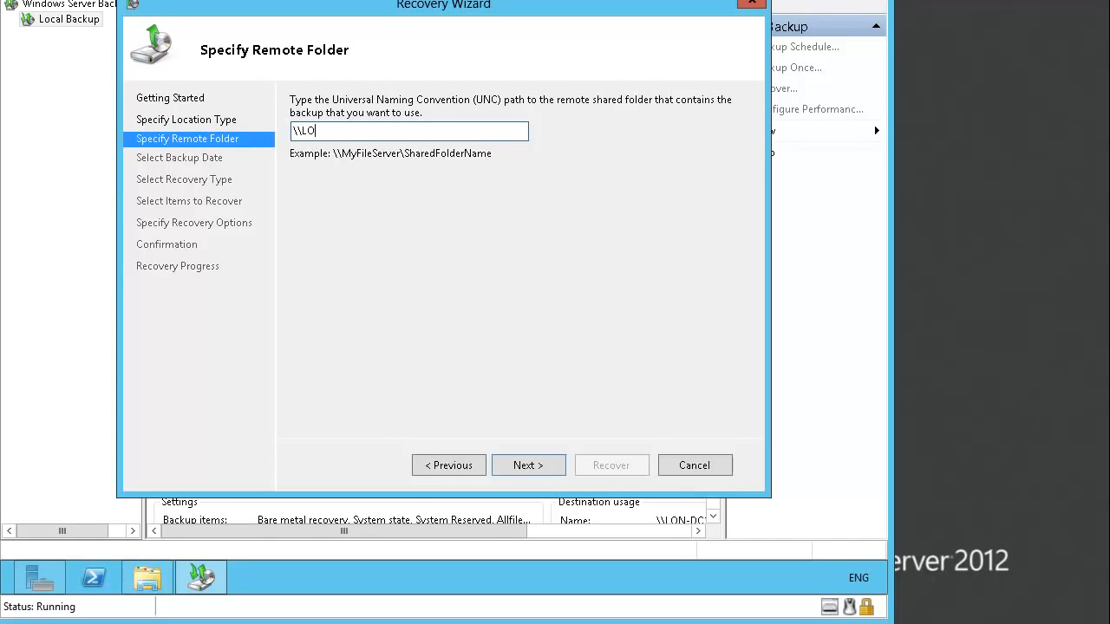
{"action": "type", "text": "N-DC1\\Backup"}
{"action": "left_click", "coordinate": [522, 460]}
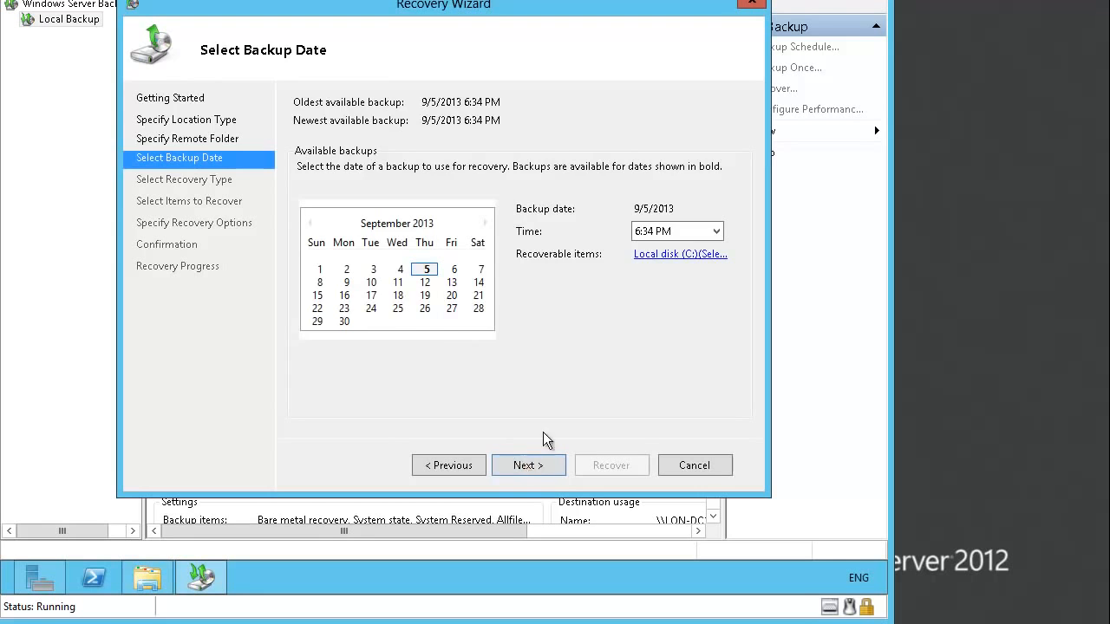
{"action": "left_click", "coordinate": [532, 466]}
{"action": "left_click", "coordinate": [532, 466]}
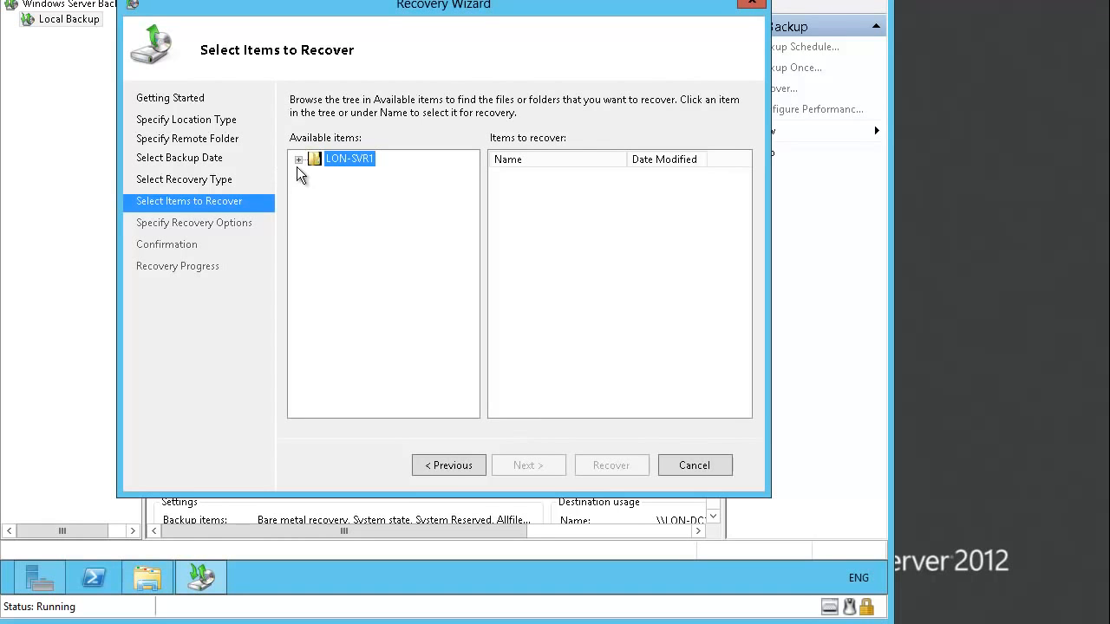
{"action": "left_click", "coordinate": [298, 160]}
{"action": "left_click", "coordinate": [362, 176]}
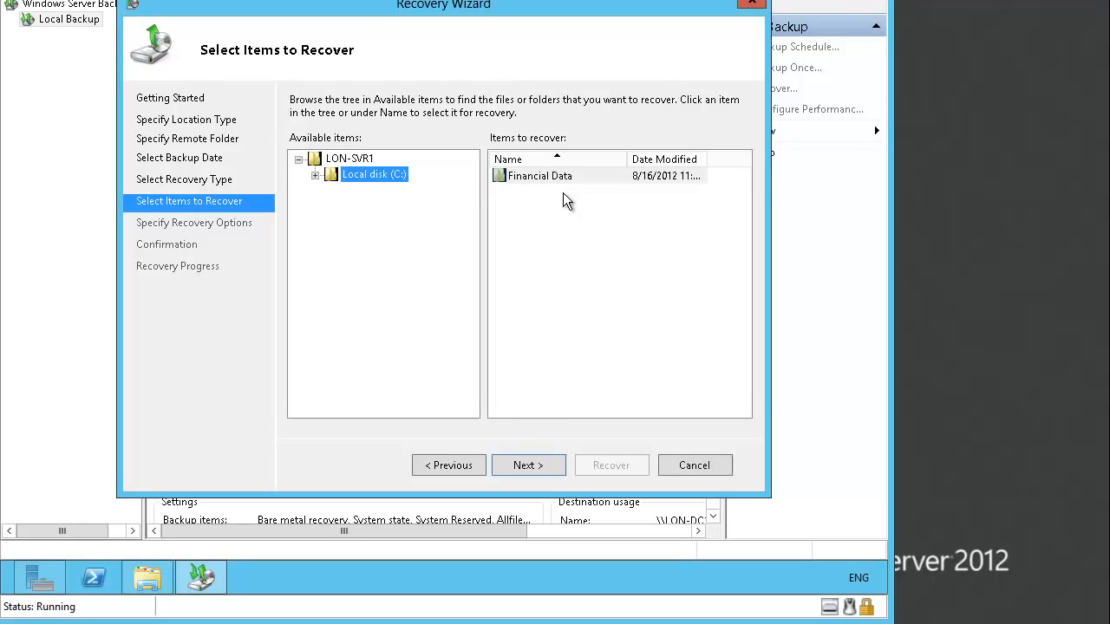
- Restore the whole Financial Data folder to C:\ and close the finished wizard
{"action": "left_click", "coordinate": [543, 464]}
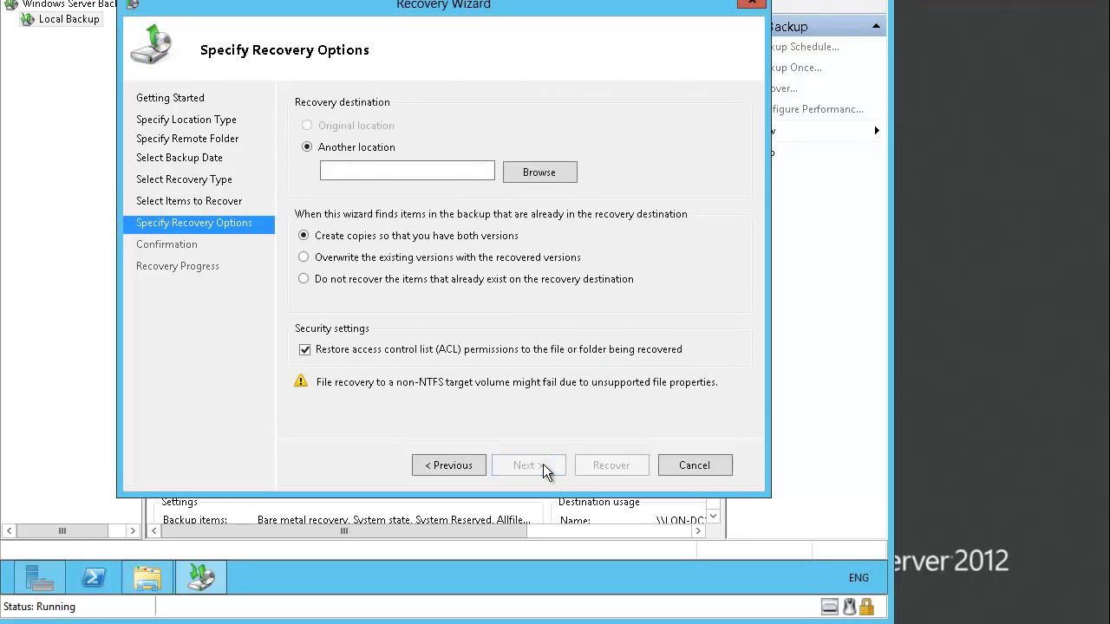
{"action": "left_click", "coordinate": [398, 172]}
{"action": "type", "text": "C:\\"}
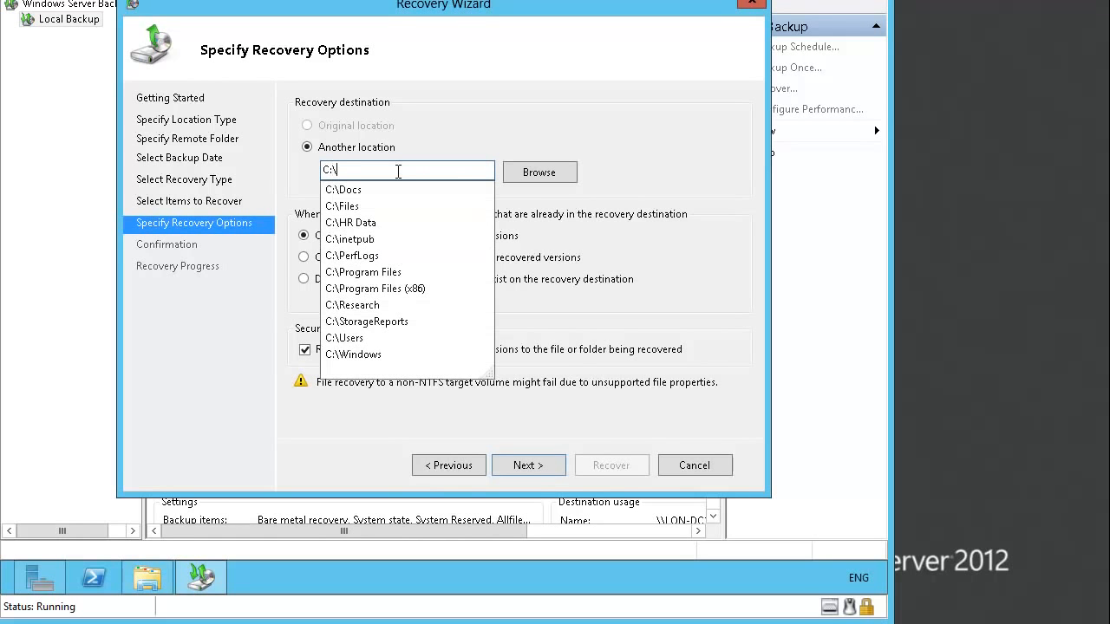
{"action": "left_click", "coordinate": [533, 466]}
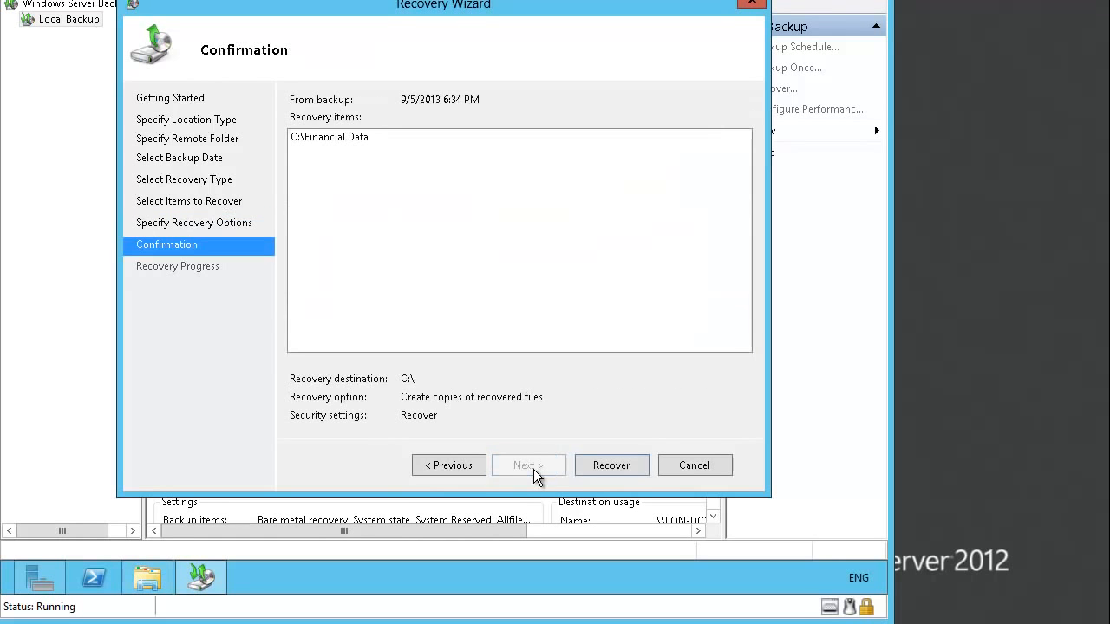
{"action": "left_click", "coordinate": [597, 465]}
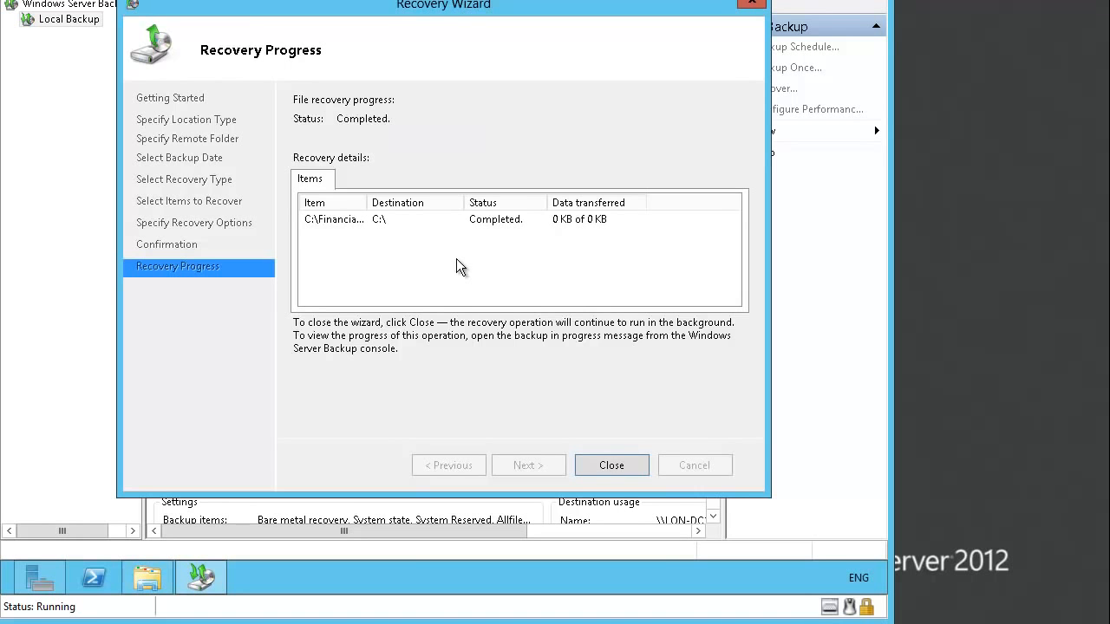
{"action": "left_click", "coordinate": [626, 462]}
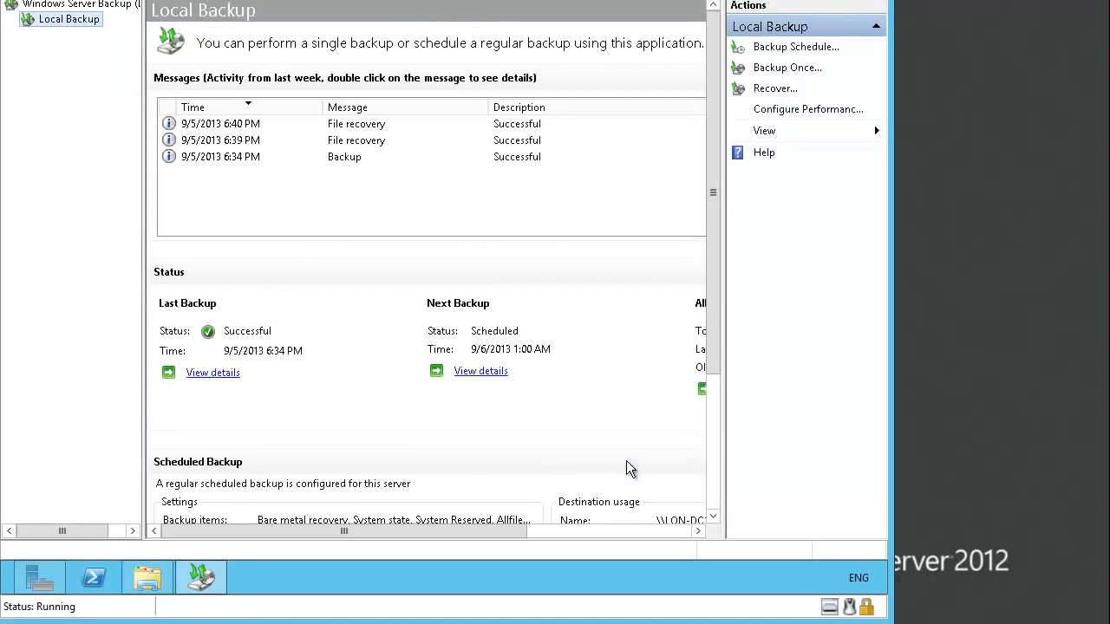
- Check in File Explorer that the Financial Data folder is back on C:
{"action": "left_click", "coordinate": [144, 579]}
{"action": "double_click", "coordinate": [185, 241]}
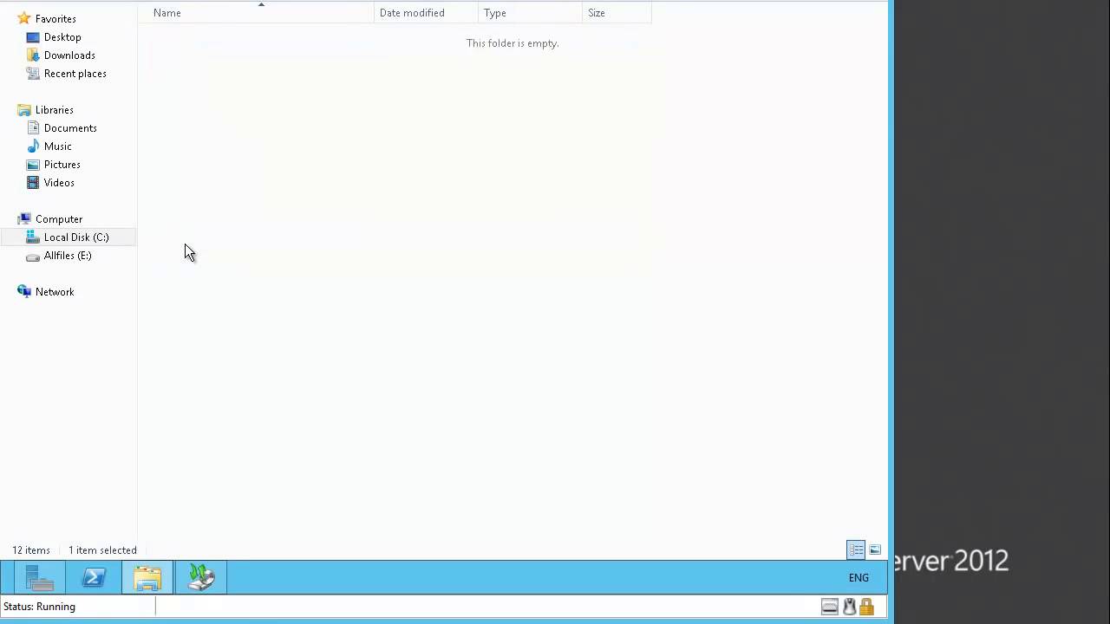
{"action": "left_click", "coordinate": [28, 4]}
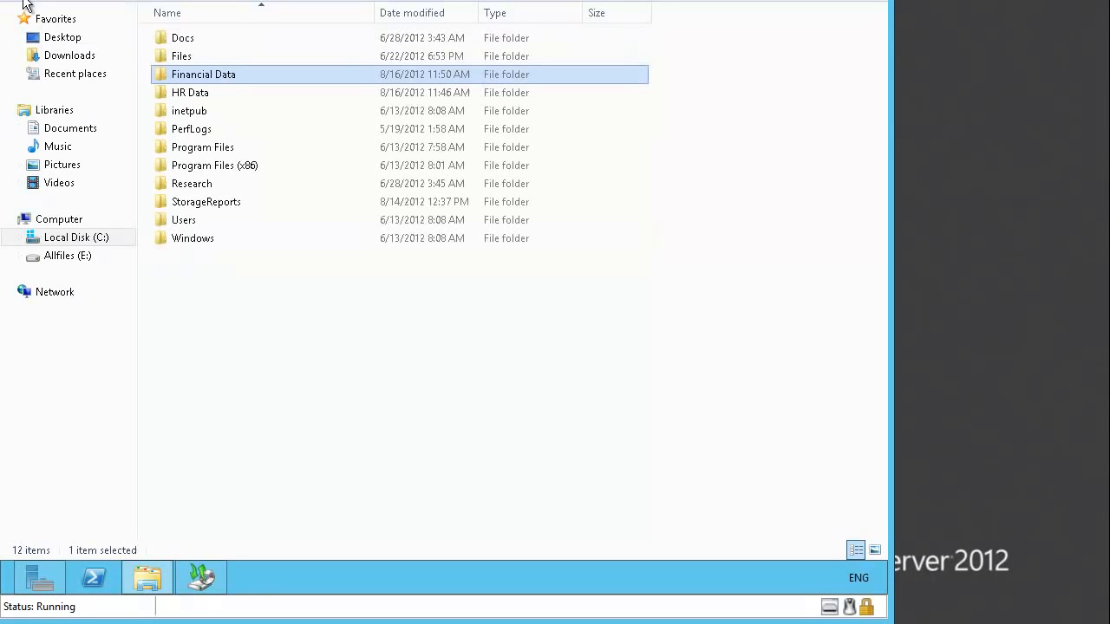